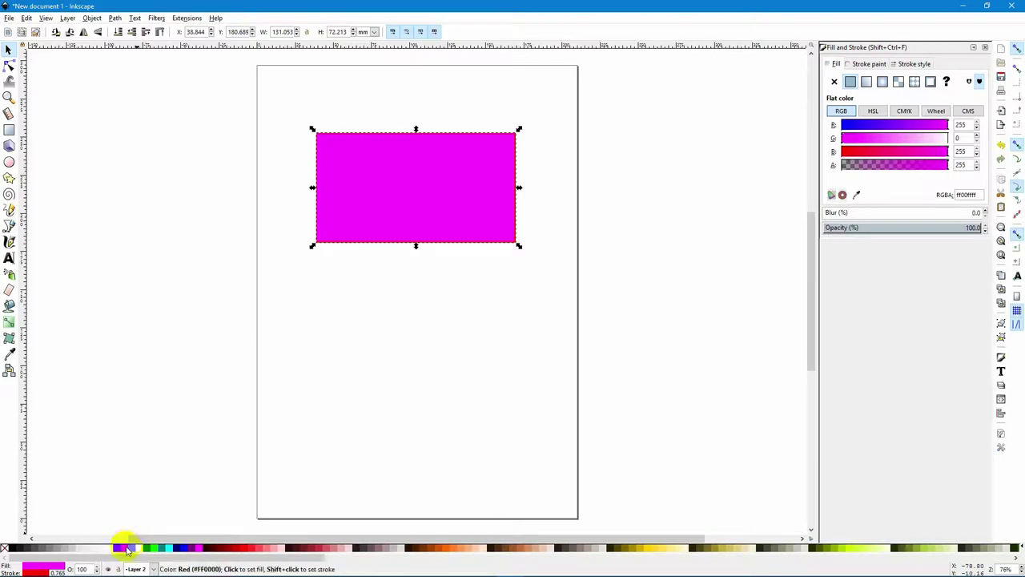
# Step: Fill the rectangle with yellow and try teal, green, magenta and muted brown outline colours, finishing with a red stroke
pyautogui.click(137, 549)
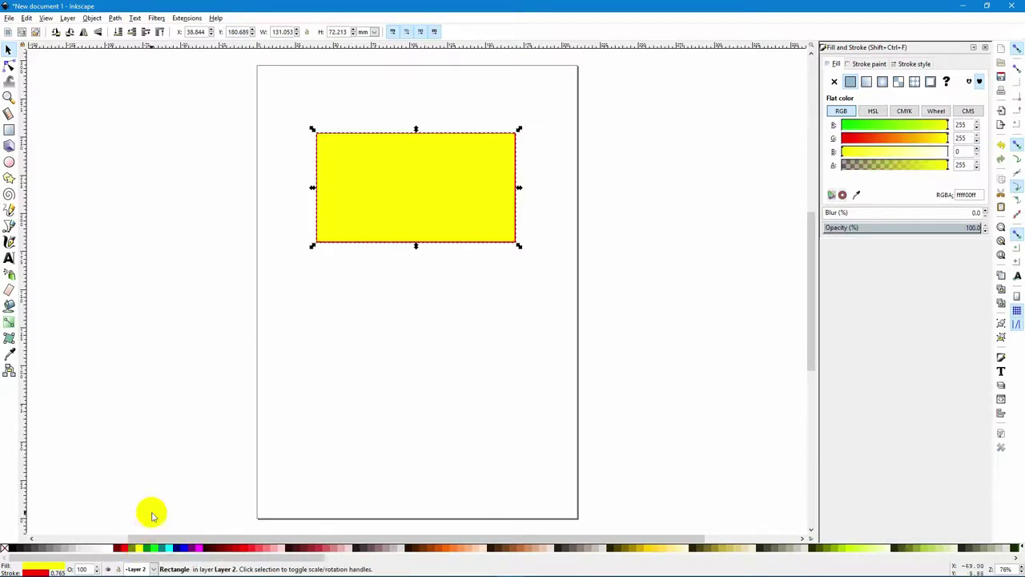
pyautogui.keyDown('shift'); pyautogui.click(162, 549); pyautogui.keyUp('shift')
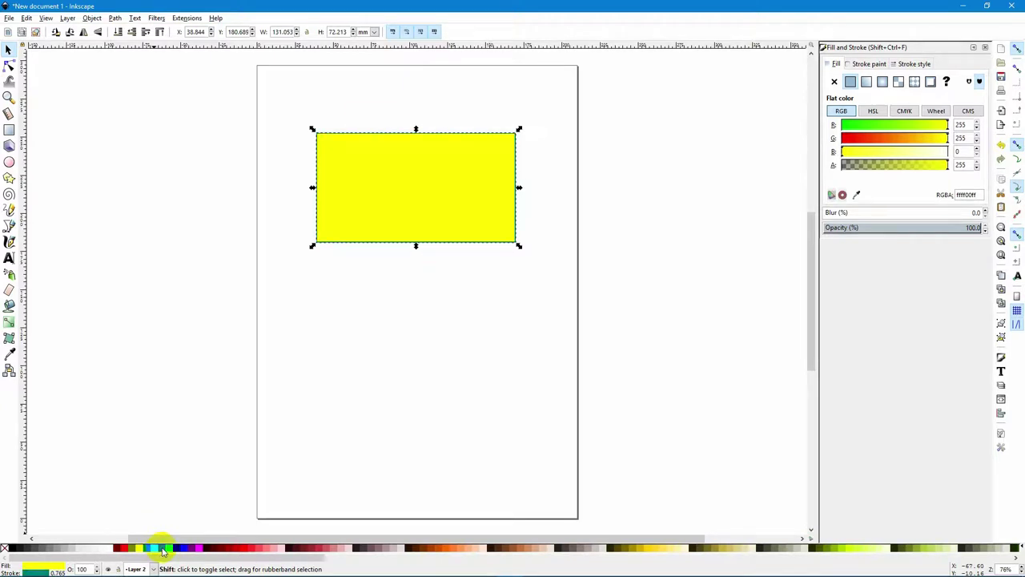
pyautogui.keyDown('shift'); pyautogui.click(152, 549); pyautogui.keyUp('shift')
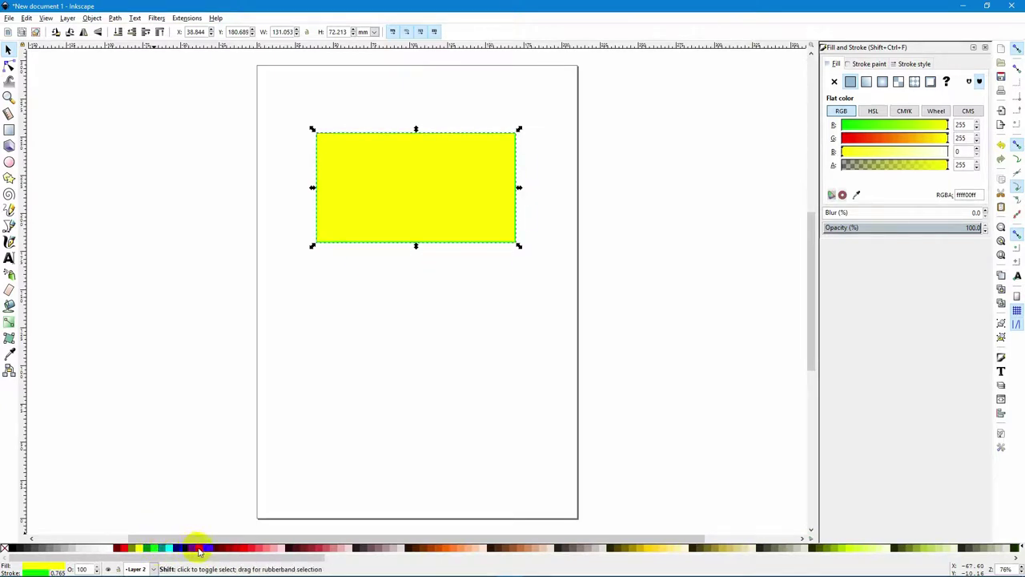
pyautogui.keyDown('shift'); pyautogui.click(200, 550); pyautogui.keyUp('shift')
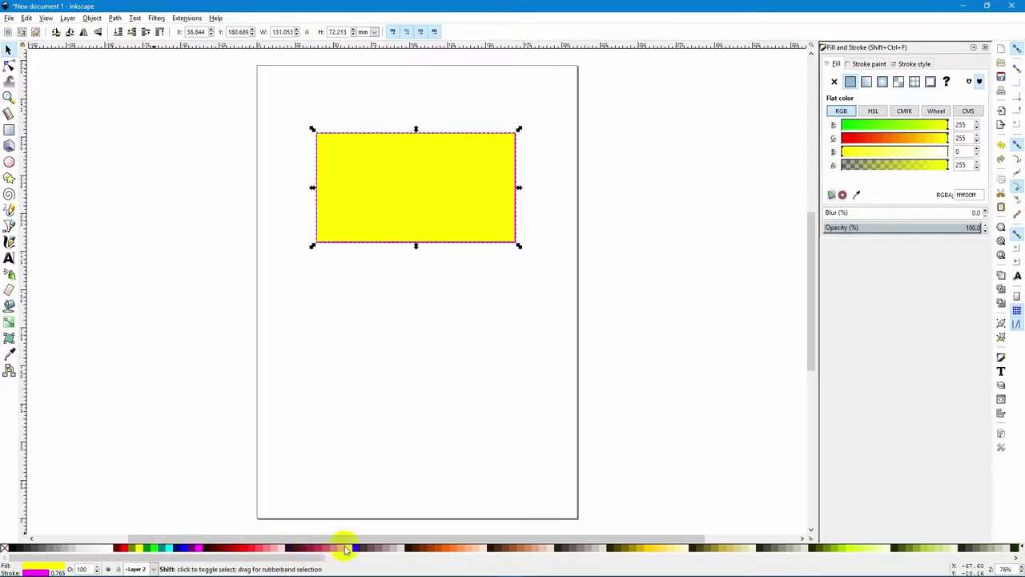
pyautogui.keyDown('shift'); pyautogui.click(372, 548); pyautogui.keyUp('shift')
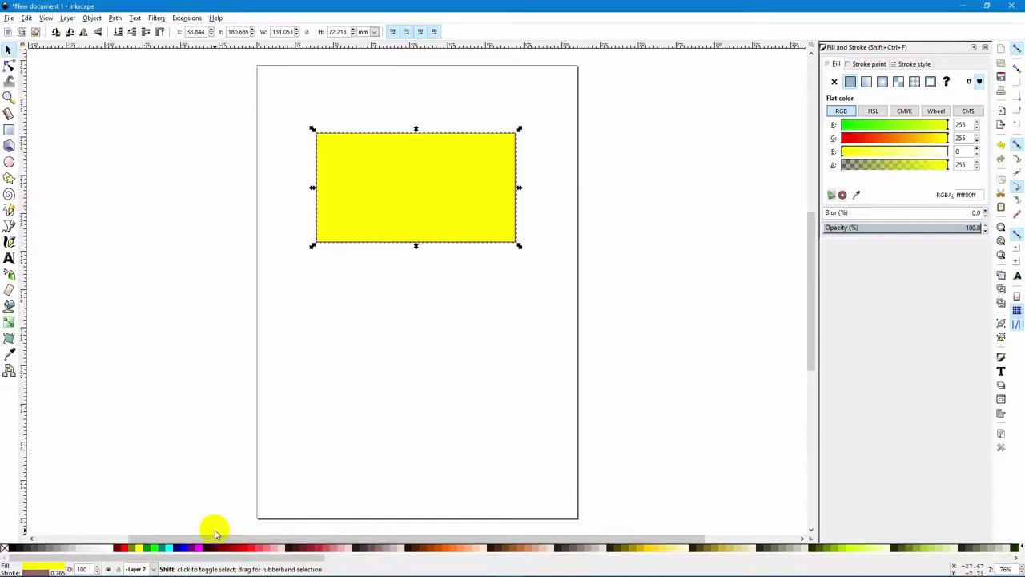
pyautogui.keyDown('shift'); pyautogui.click(127, 549); pyautogui.keyUp('shift')
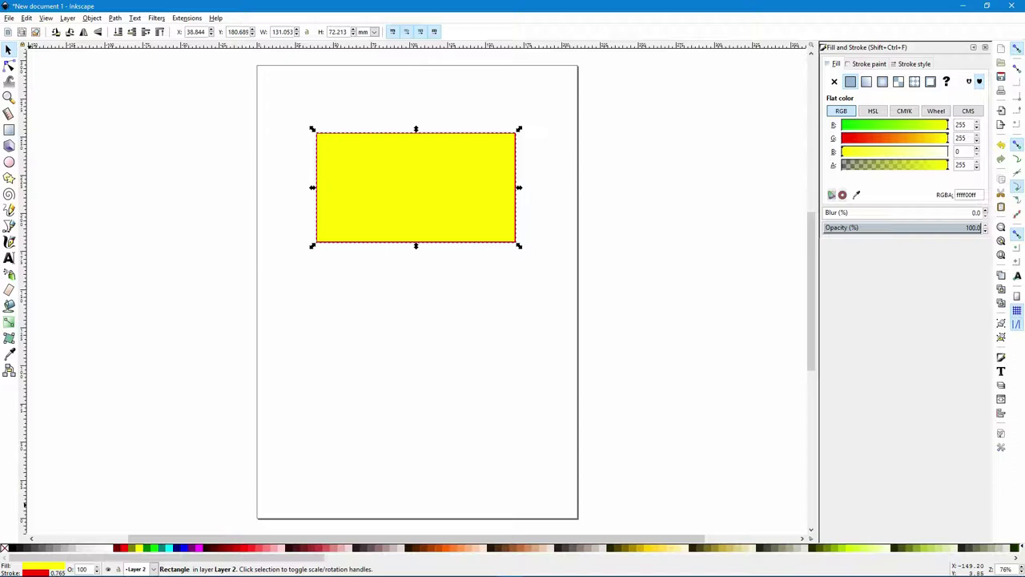
# Step: Try no paint, flat colour, linear gradient, radial gradient, mesh gradient and pattern fills on the rectangle, finishing with a swatch fill
pyautogui.click(833, 82)
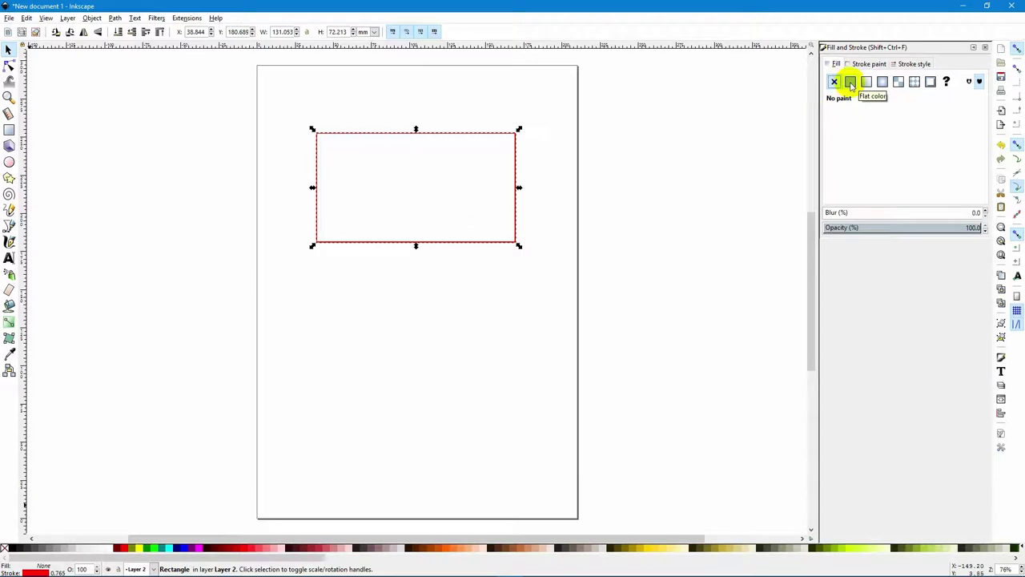
pyautogui.click(851, 82)
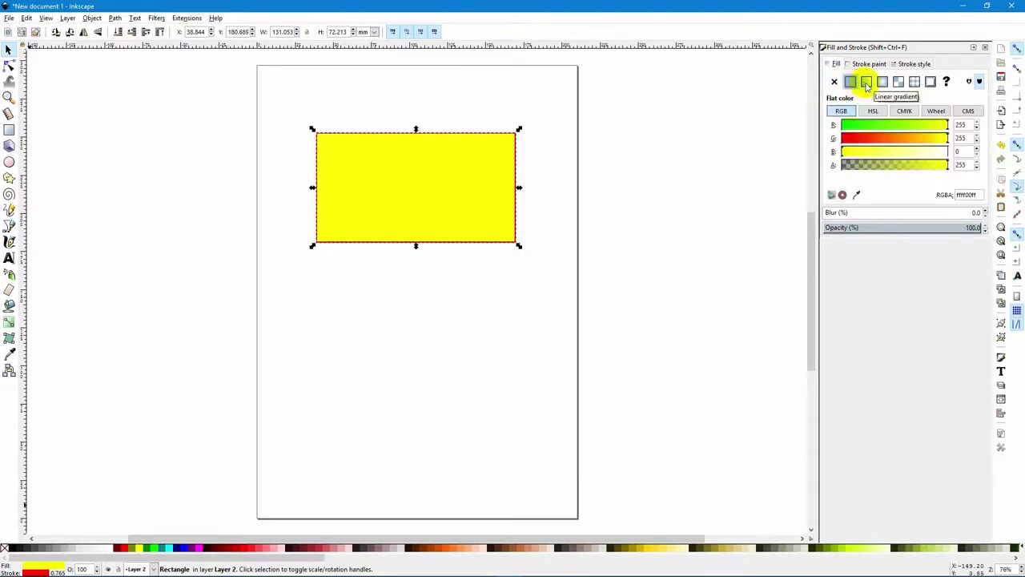
pyautogui.click(867, 83)
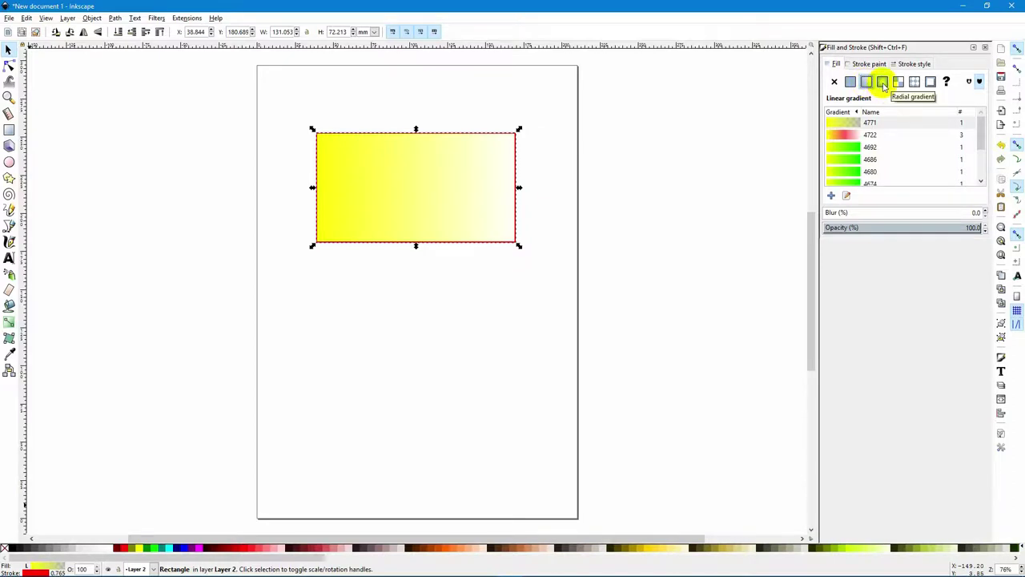
pyautogui.click(882, 84)
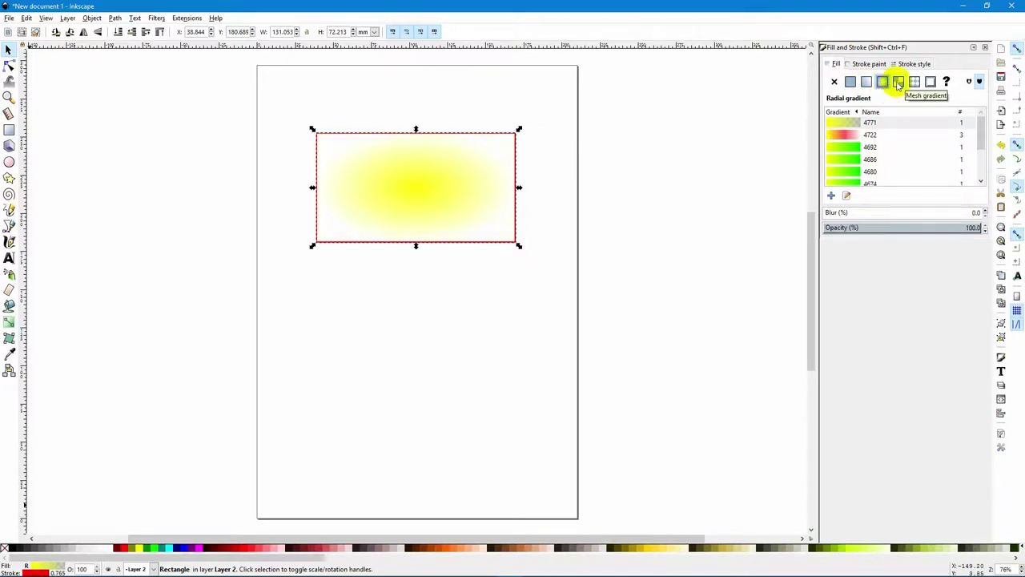
pyautogui.click(898, 82)
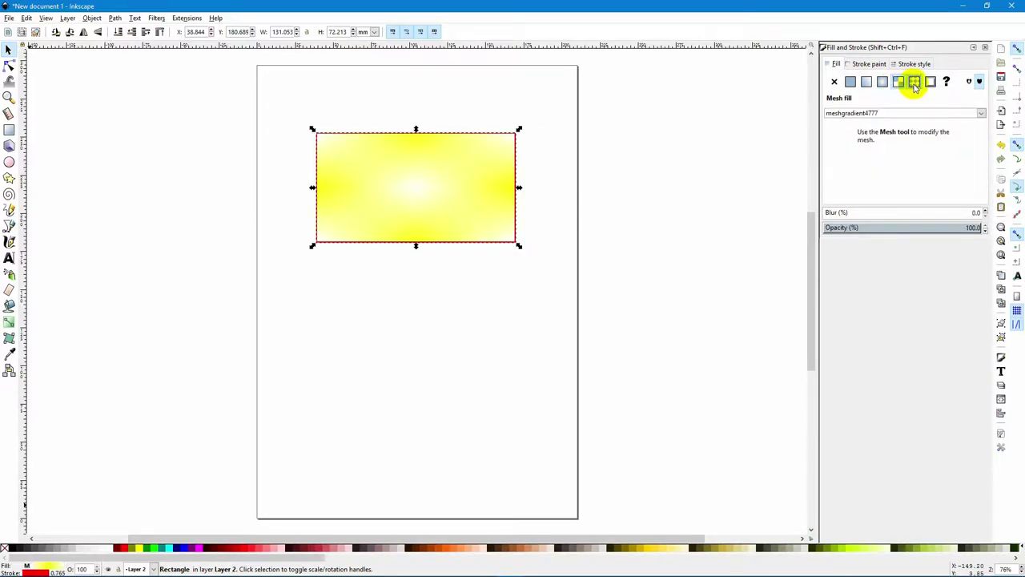
pyautogui.click(914, 84)
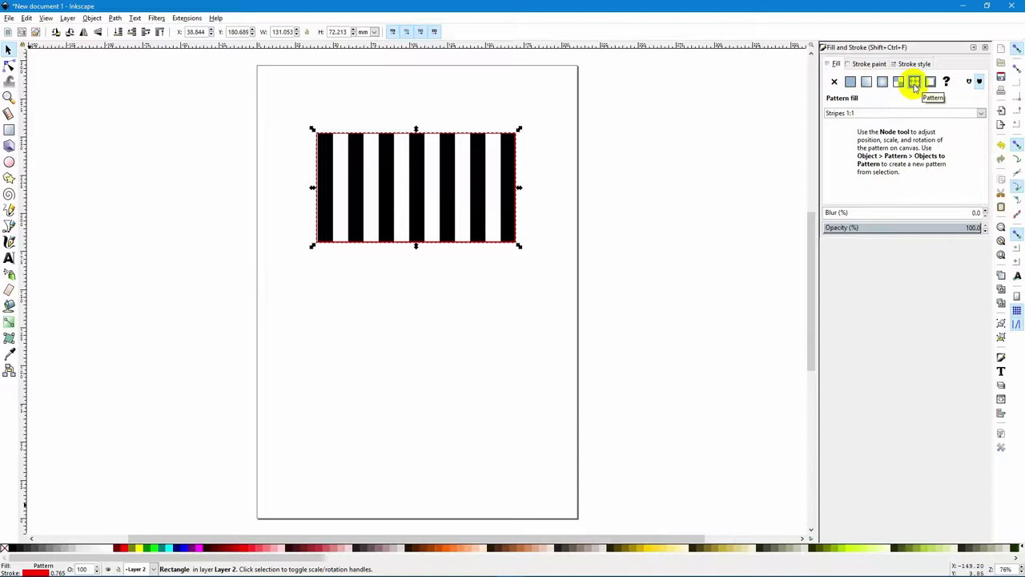
pyautogui.click(931, 83)
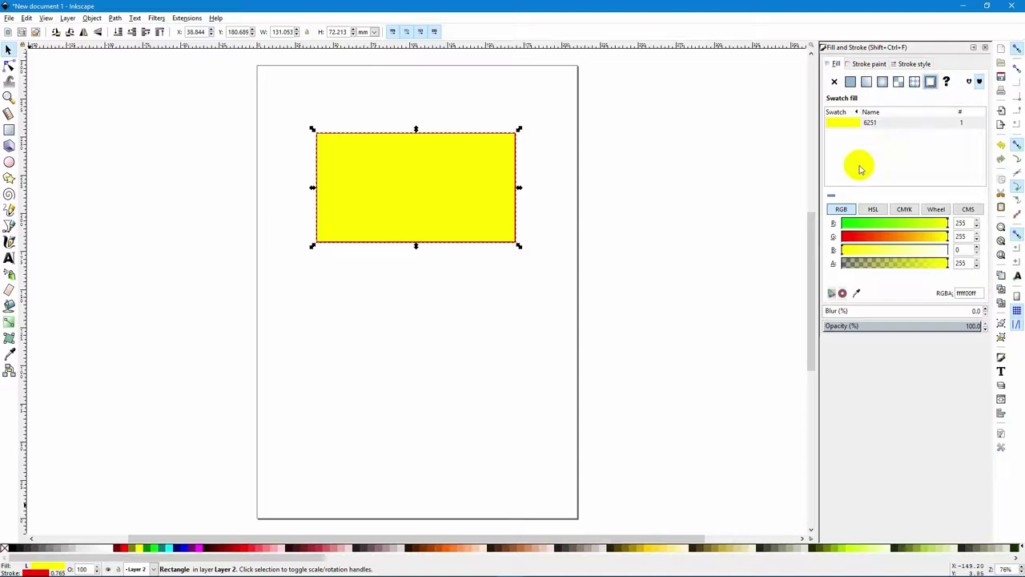
# Step: Look through the RGB, HSL, CMYK, Wheel and CMS colour modes for the rectangle's swatch fill
pyautogui.click(853, 215)
pyautogui.click(881, 211)
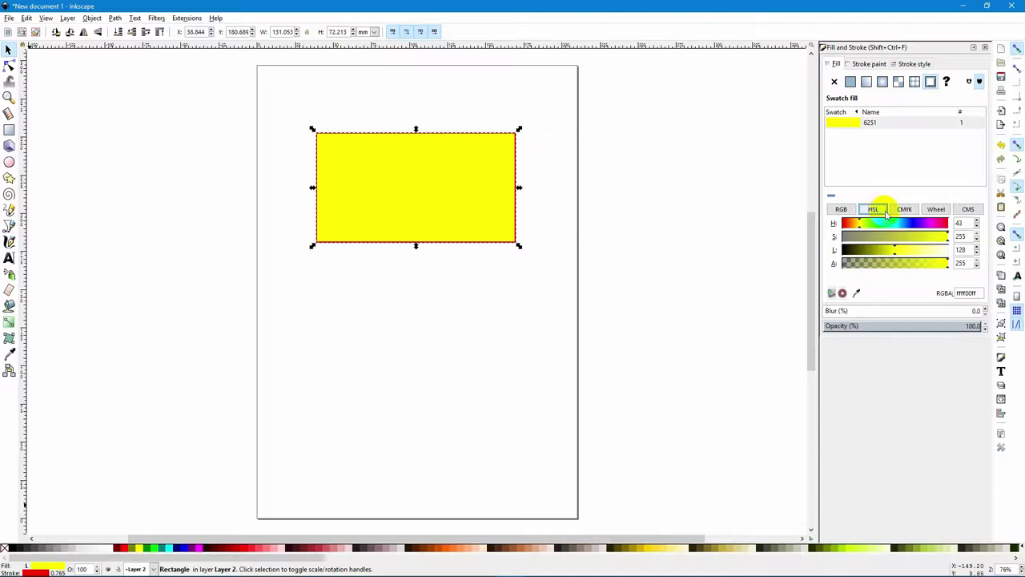
pyautogui.click(918, 214)
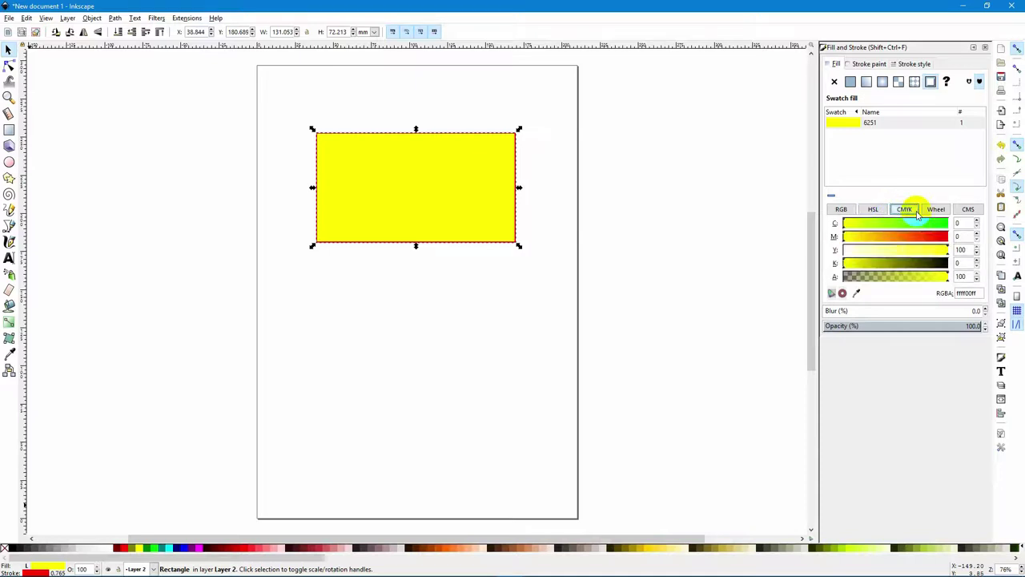
pyautogui.click(941, 213)
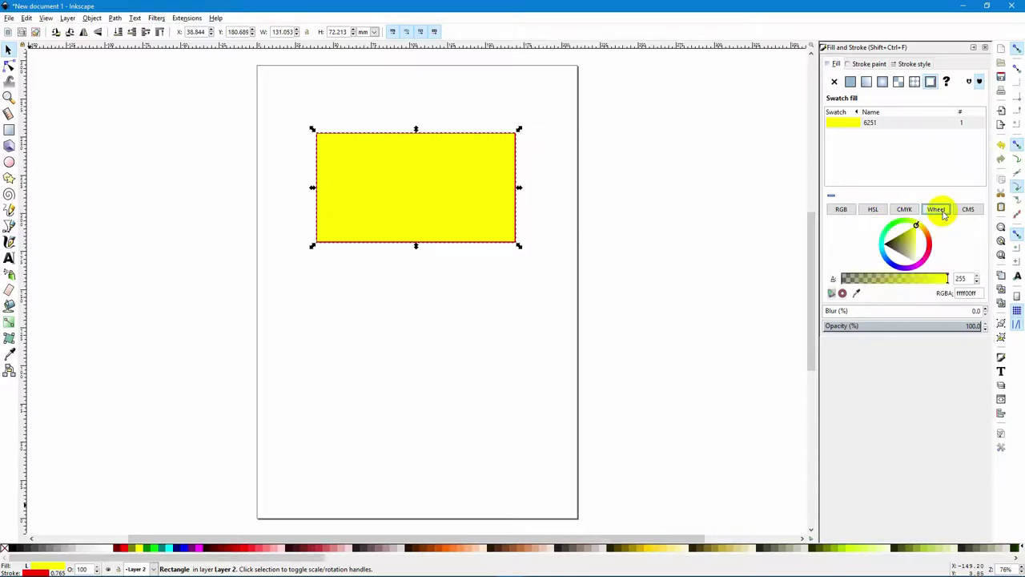
pyautogui.click(977, 213)
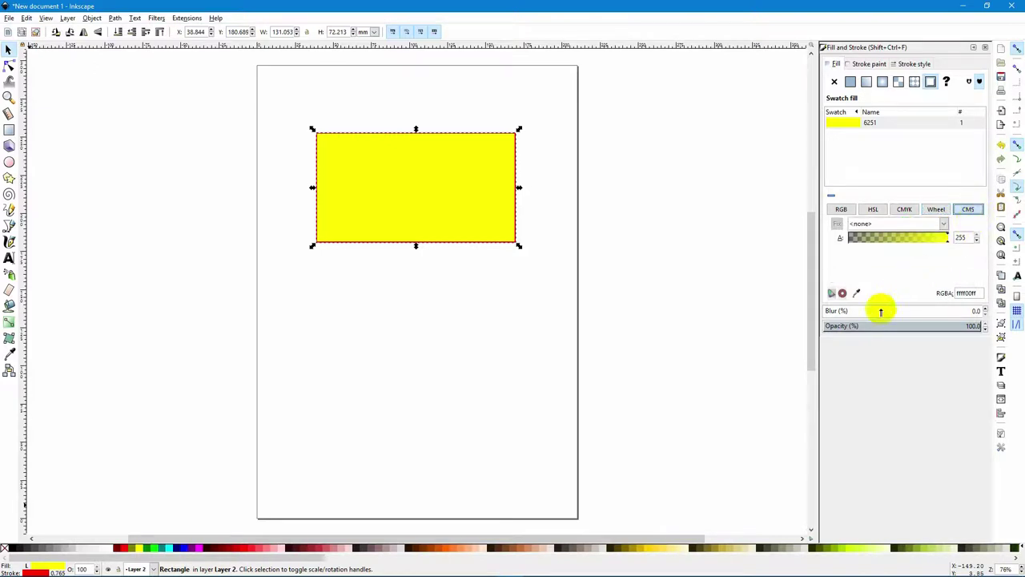
# Step: Try adjusting the rectangle's blur and opacity, then leave blur at 0% and opacity at 100%
pyautogui.moveTo(842, 310); pyautogui.dragTo(801, 310)
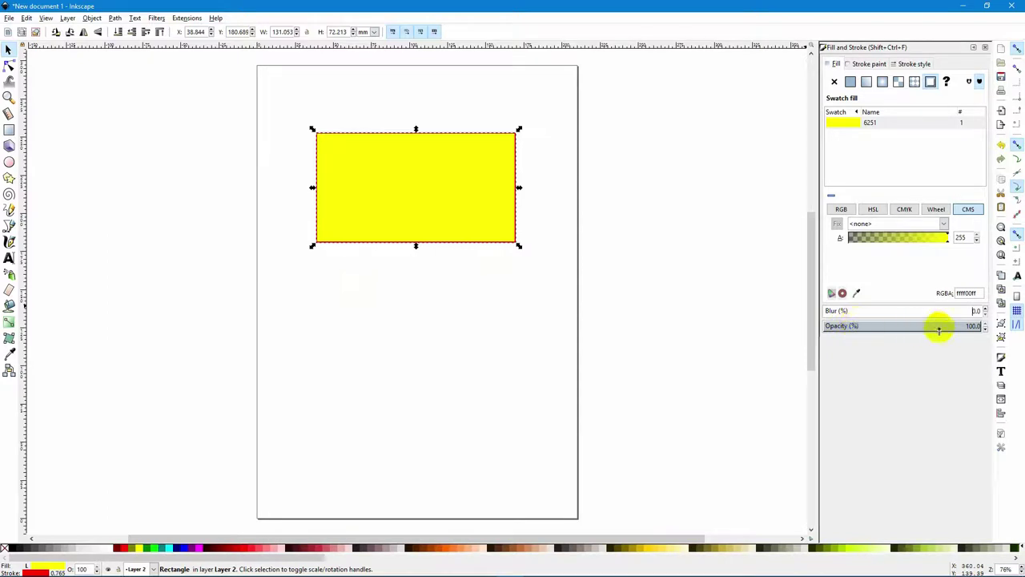
pyautogui.moveTo(938, 325); pyautogui.dragTo(990, 326)
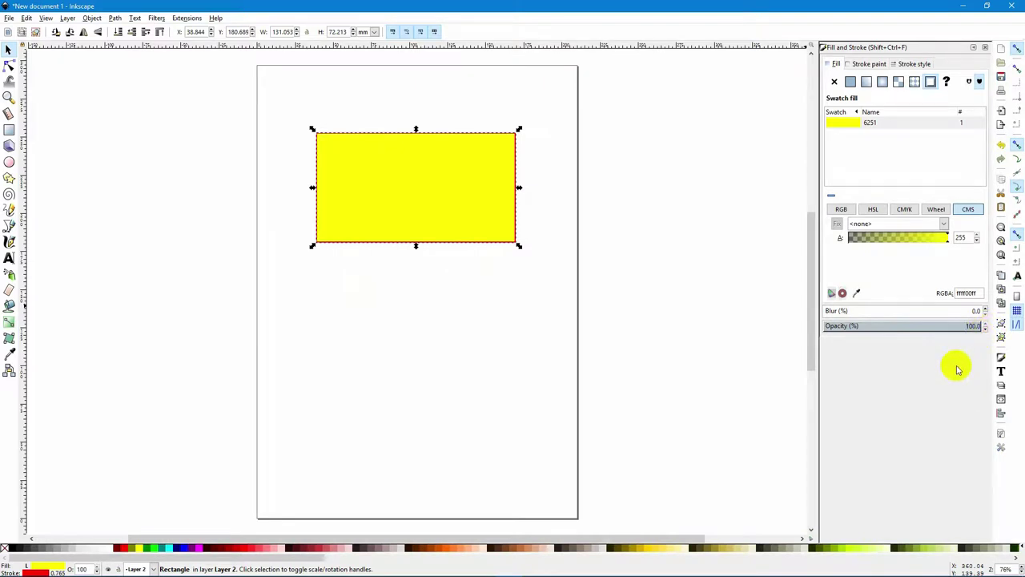
# Step: Review the rectangle's stroke paint and stroke style settings, including the dash patterns and the start, mid and end marker choices
pyautogui.click(865, 68)
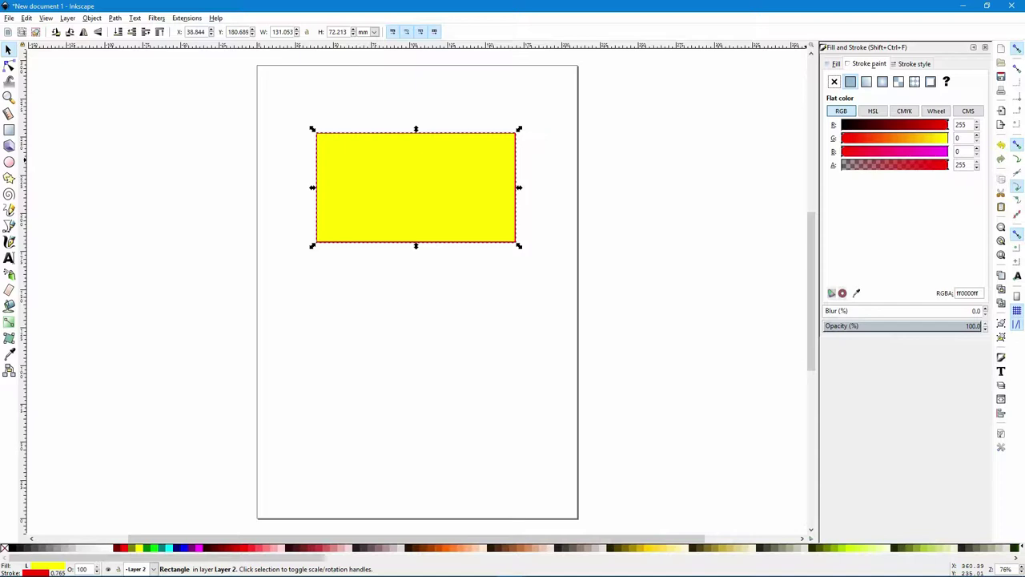
pyautogui.click(909, 67)
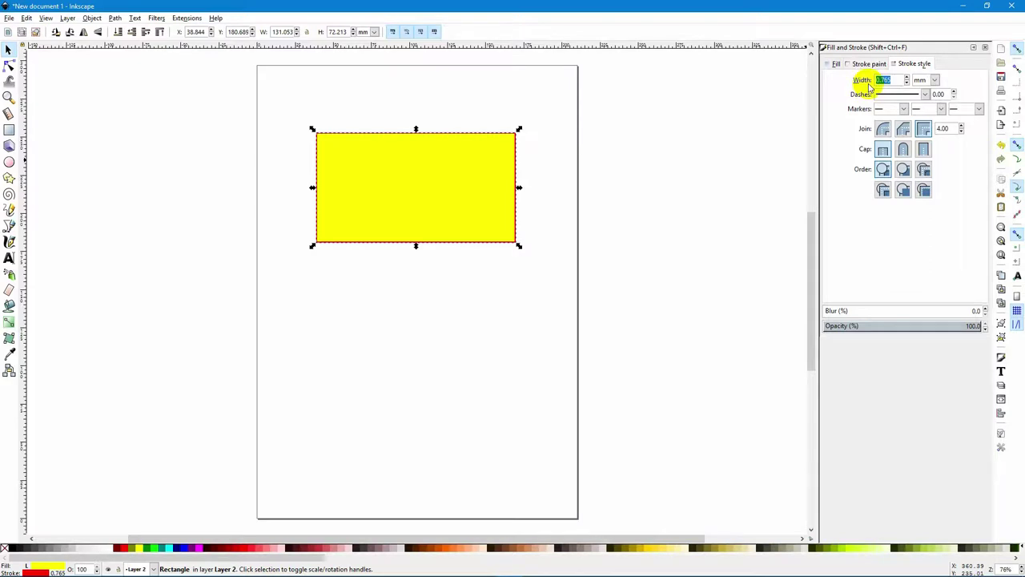
pyautogui.click(926, 94)
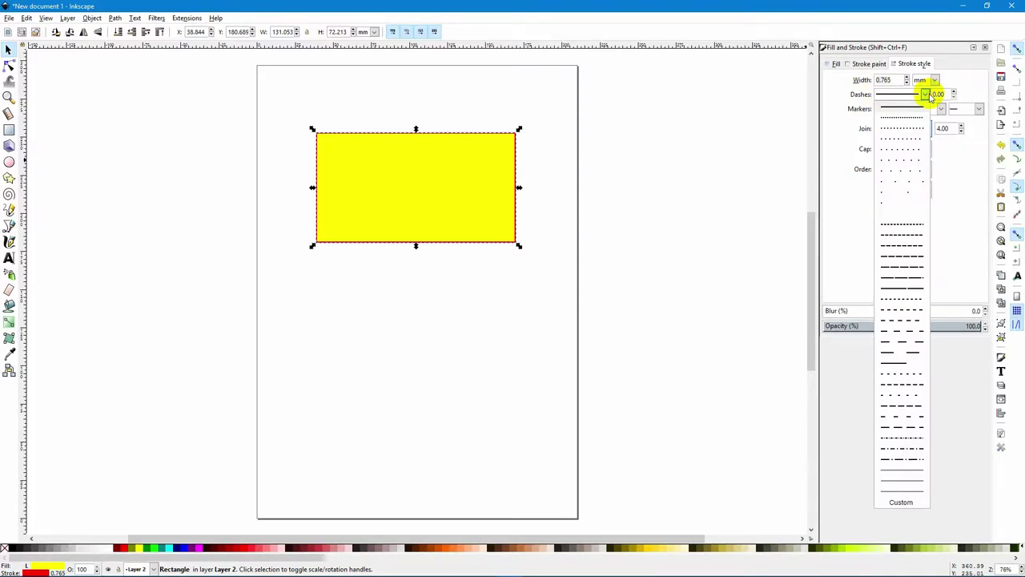
pyautogui.click(927, 95)
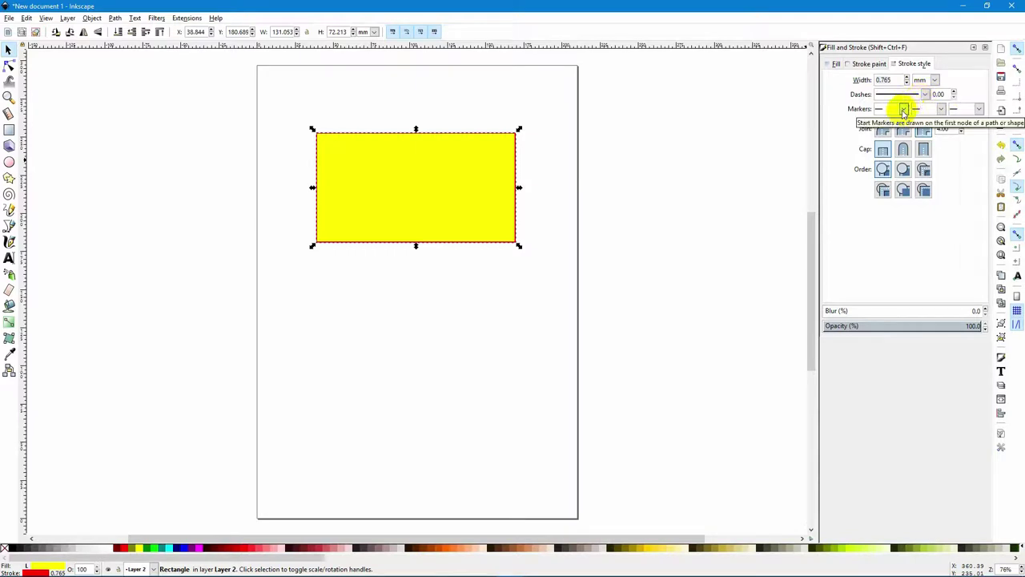
pyautogui.click(903, 109)
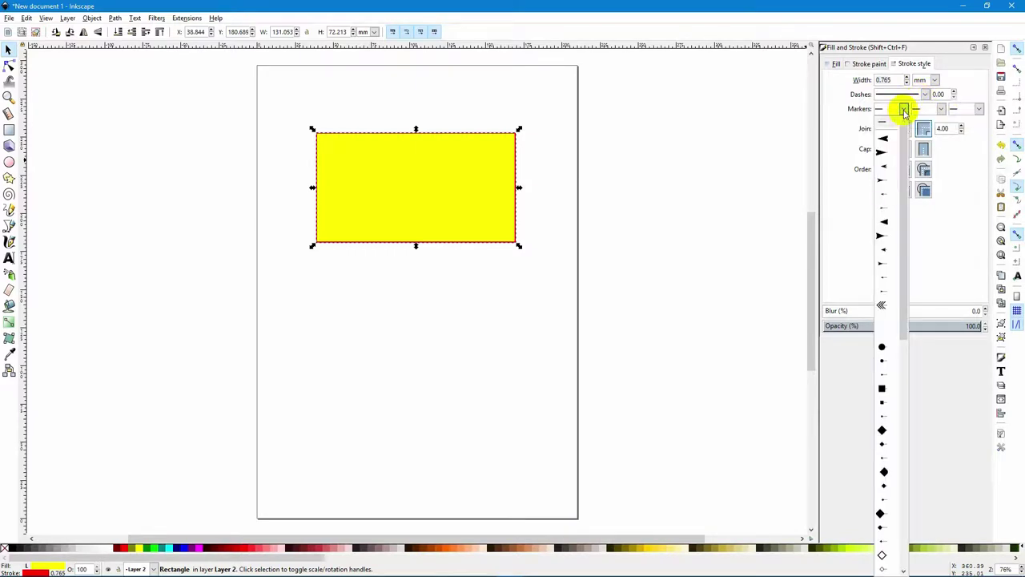
pyautogui.click(903, 109)
pyautogui.click(941, 109)
pyautogui.click(939, 110)
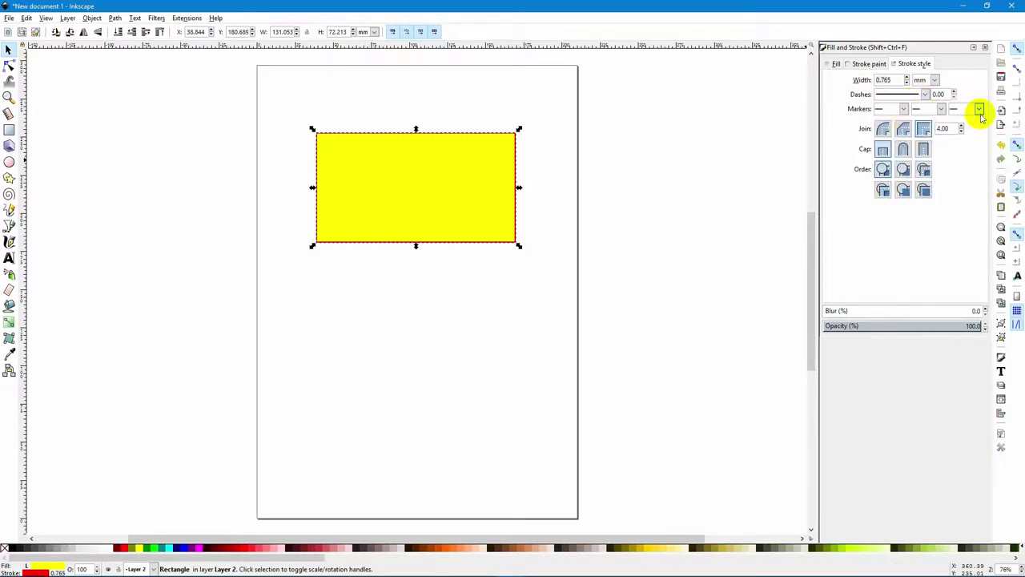
pyautogui.click(978, 111)
pyautogui.click(979, 110)
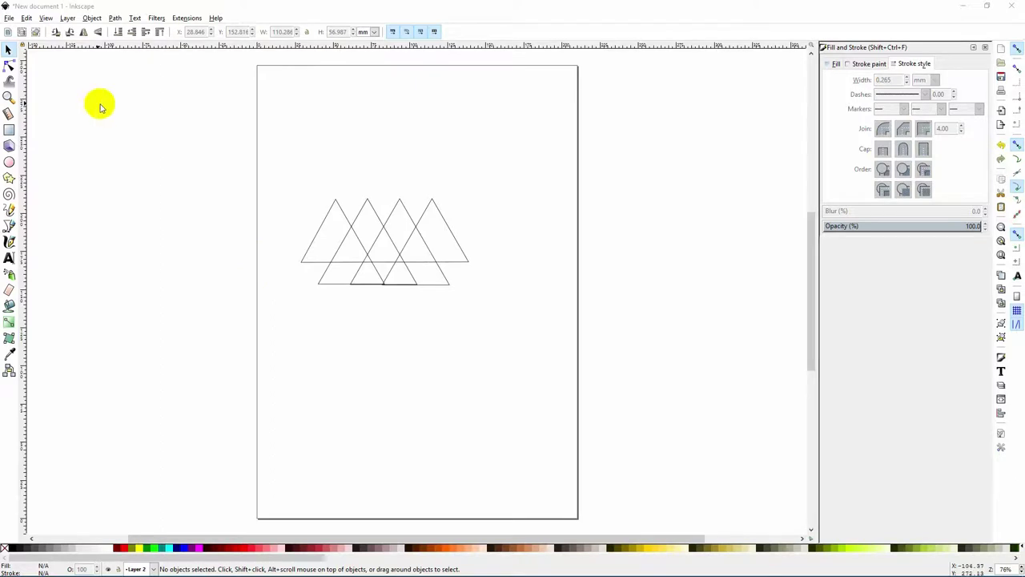
# Step: Fill the overlapping triangles path with red and compare the even-odd and nonzero fill rules, finishing with nonzero
pyautogui.click(329, 210)
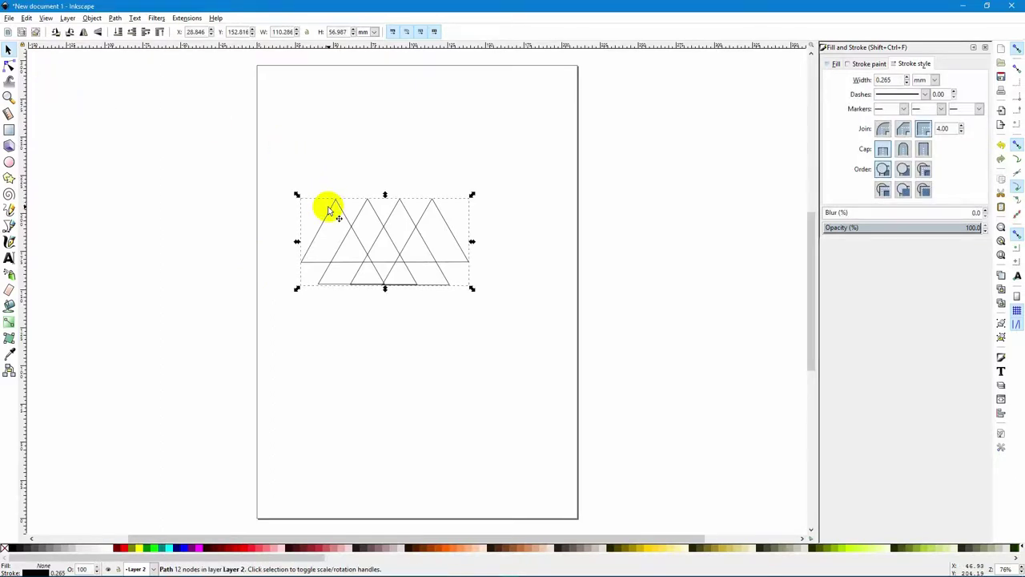
pyautogui.click(122, 550)
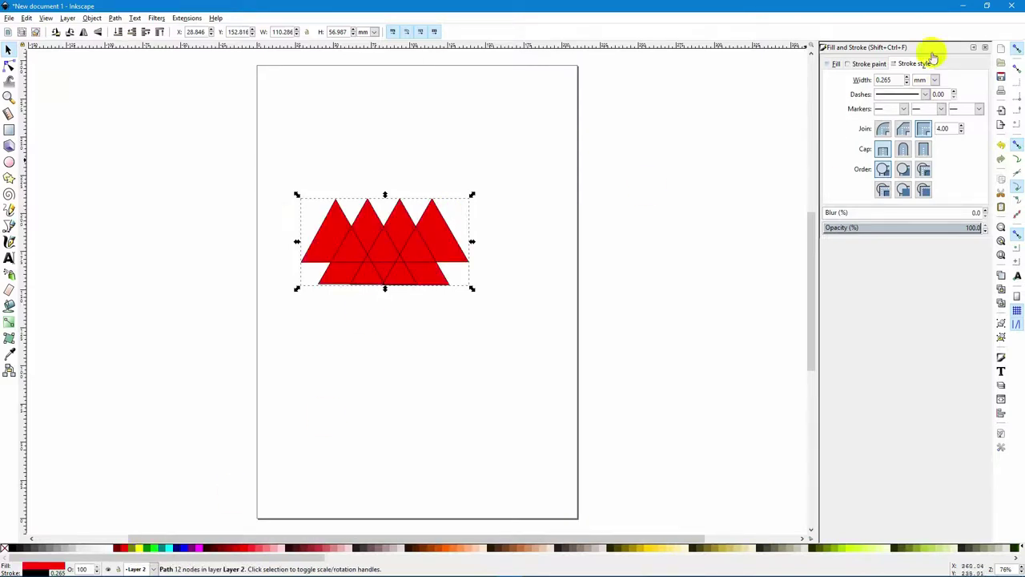
pyautogui.click(835, 64)
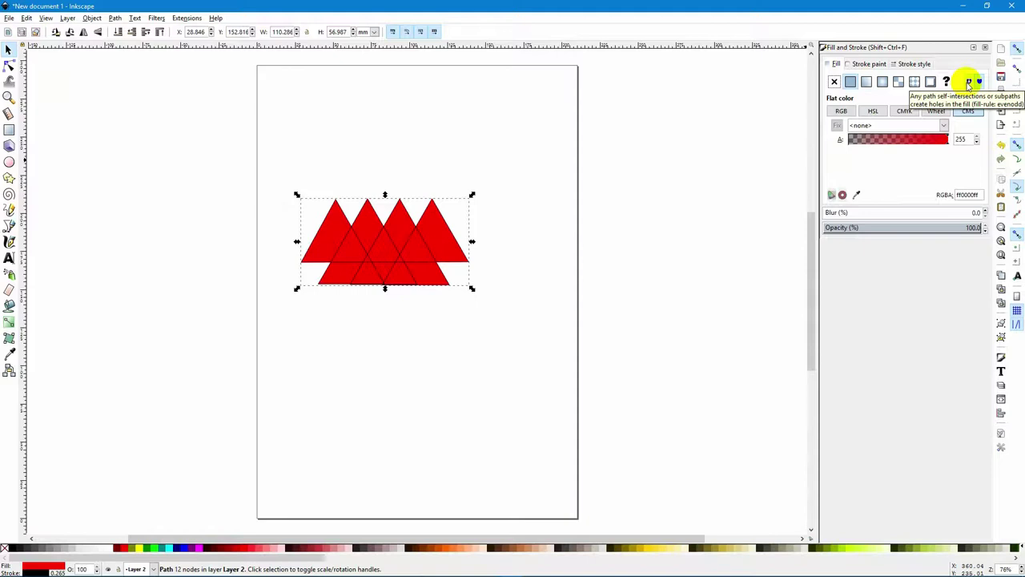
pyautogui.click(969, 82)
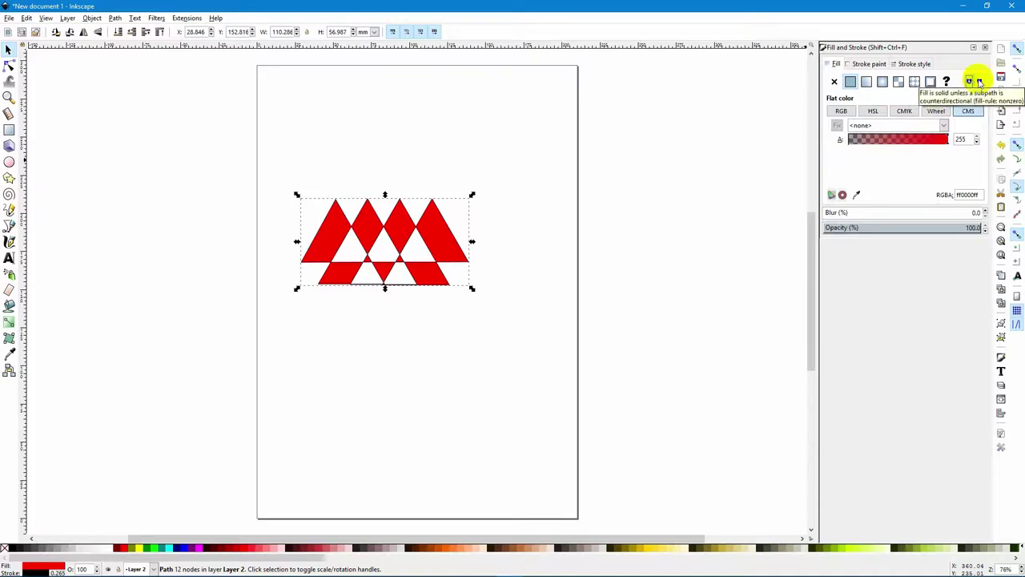
pyautogui.click(979, 83)
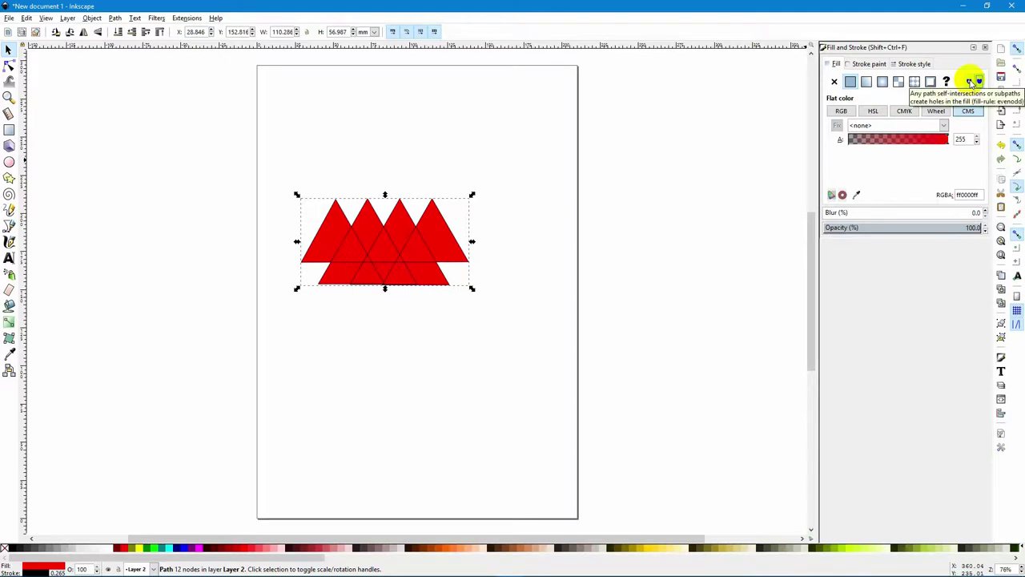
pyautogui.click(971, 82)
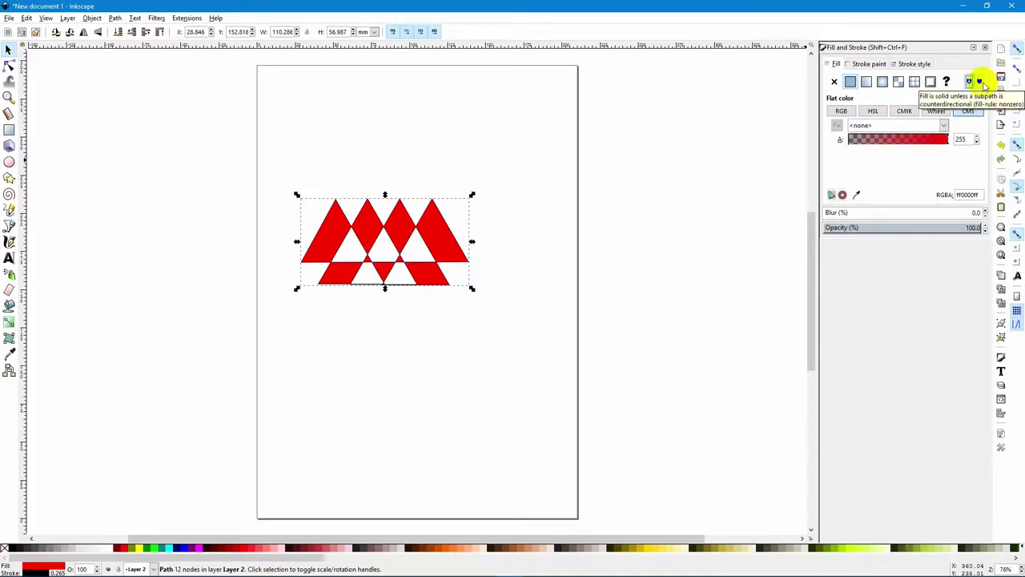
pyautogui.click(980, 82)
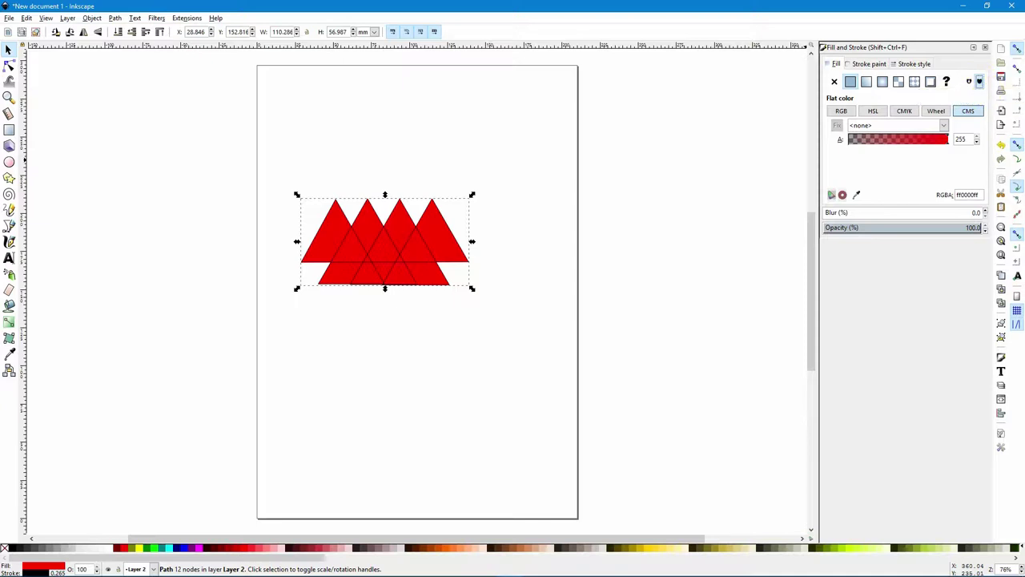
# Step: Delete the red overlapping triangles path from the page
pyautogui.click(8, 49)
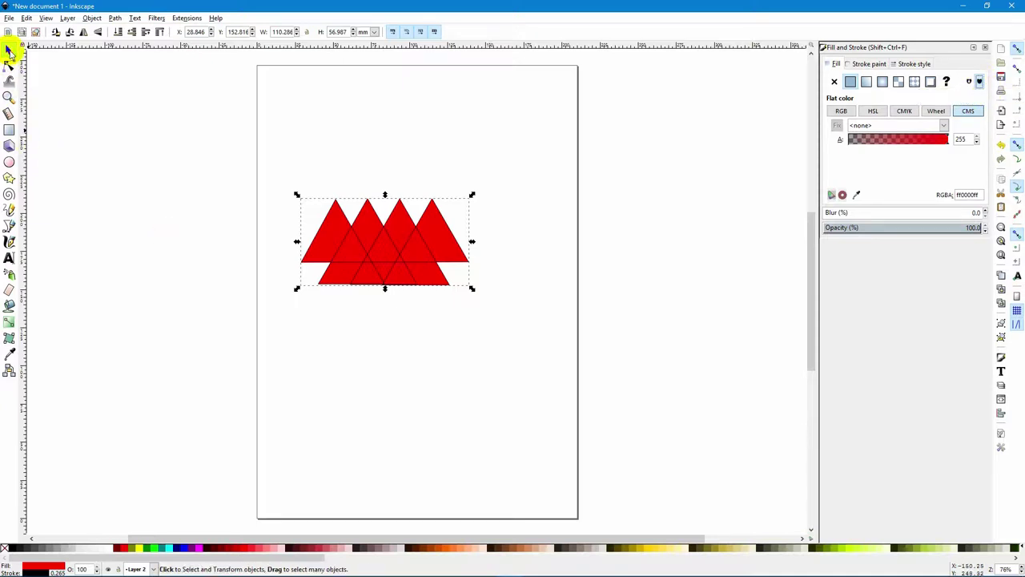
pyautogui.press('Delete')
# Step: Draw a red rectangle about 167 by 69 mm across the upper part of the page and nudge it slightly
pyautogui.click(9, 129)
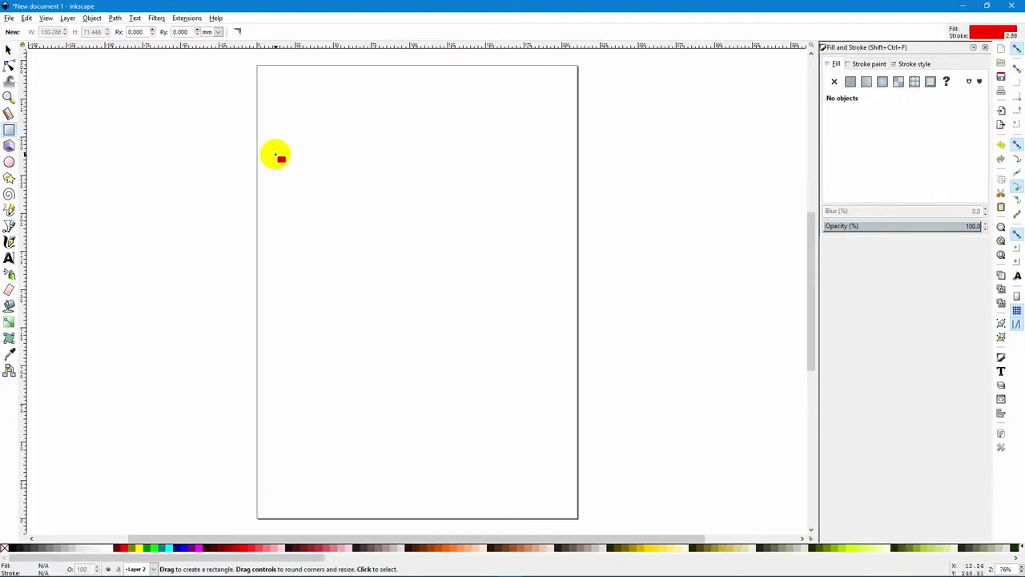
pyautogui.moveTo(285, 151)
pyautogui.mouseDown()
pyautogui.moveTo(494, 267)
pyautogui.moveTo(524, 249)
pyautogui.moveTo(541, 256)
pyautogui.mouseUp()
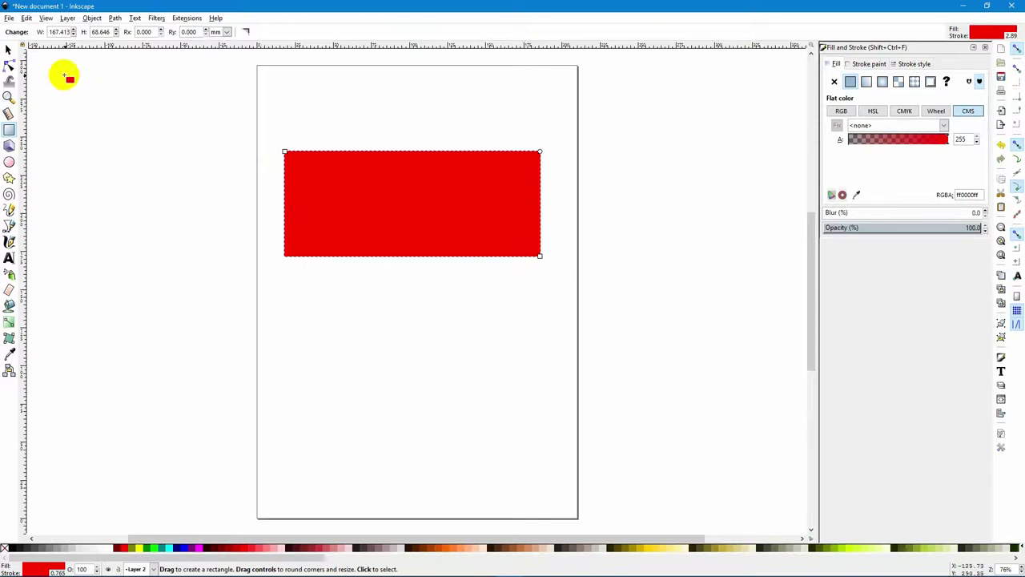
pyautogui.click(8, 51)
pyautogui.moveTo(402, 189); pyautogui.dragTo(410, 192)
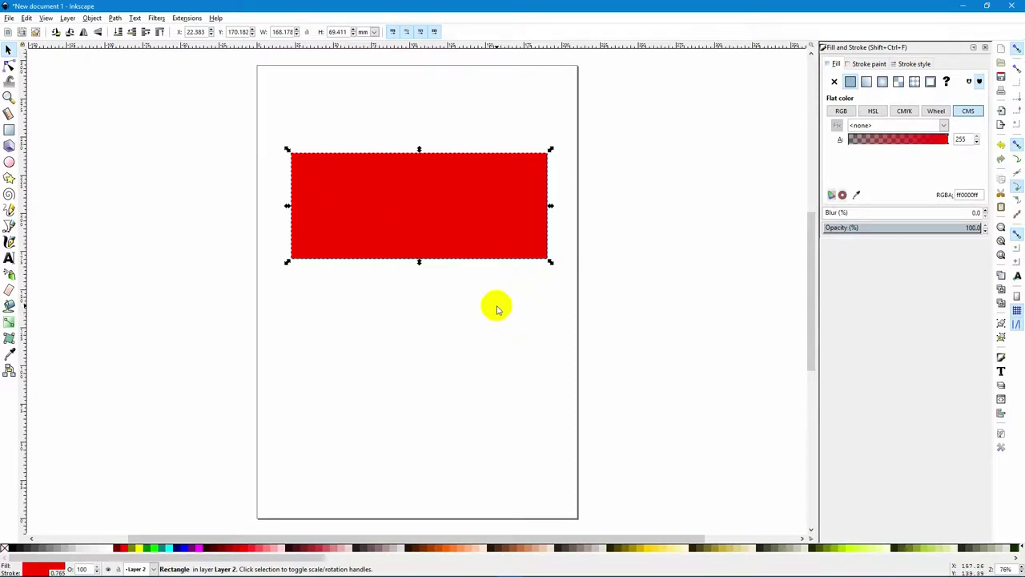
# Step: Try a linear and a radial gradient fill on the rectangle, then set its fill to no paint and deselect it
pyautogui.click(866, 83)
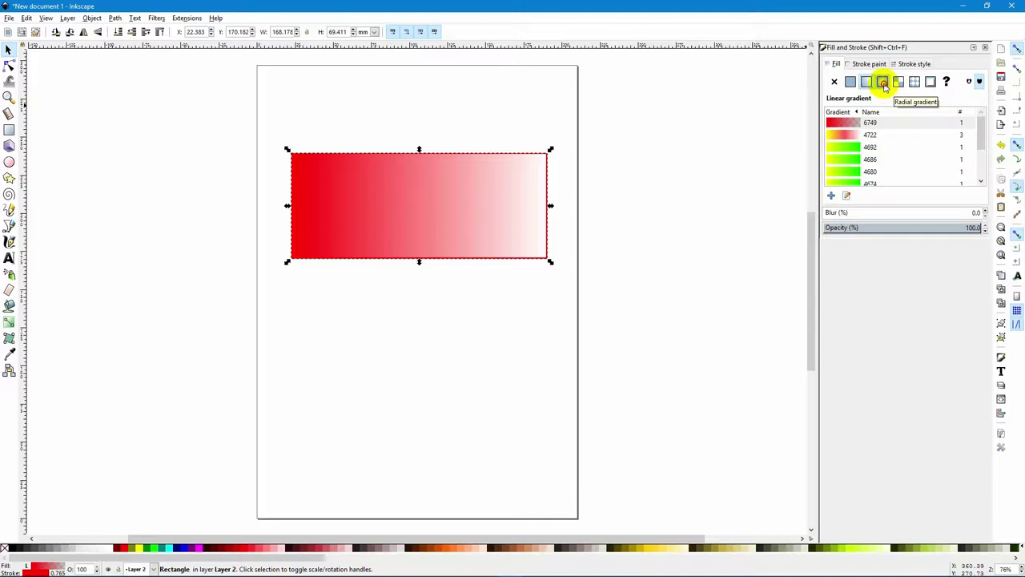
pyautogui.click(883, 82)
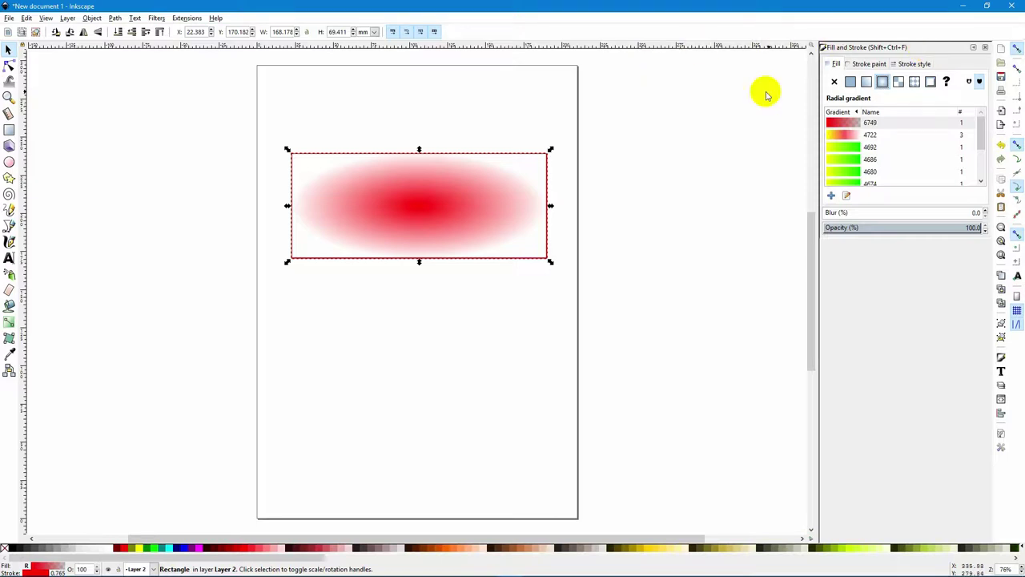
pyautogui.click(834, 81)
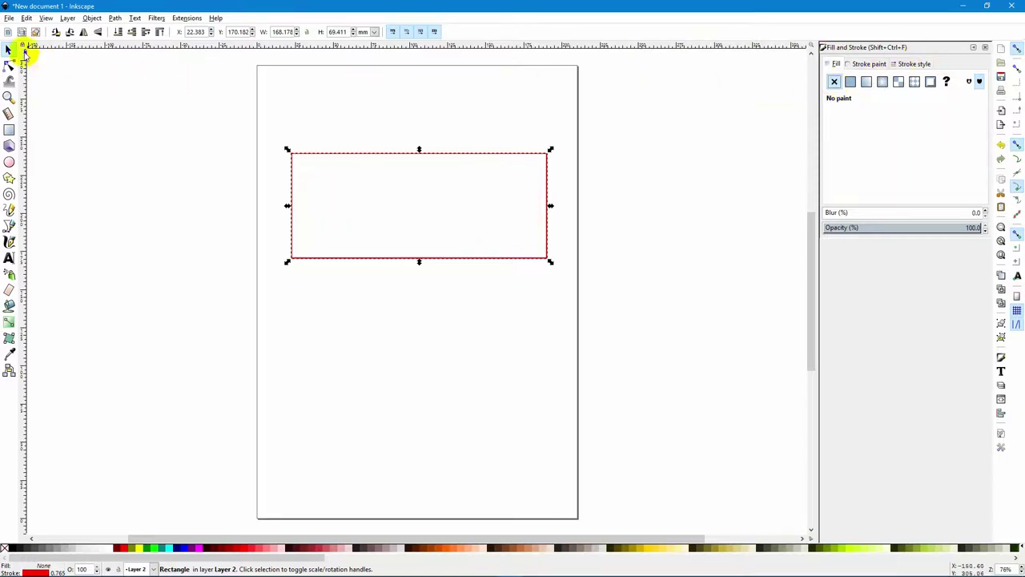
pyautogui.click(75, 141)
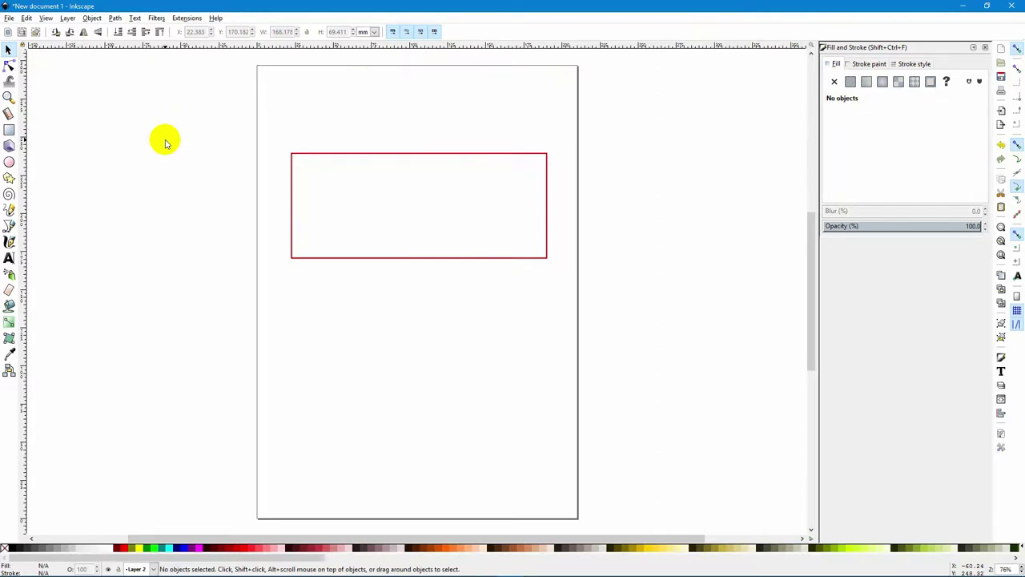
# Step: Compare linear and radial gradient fills on the unfilled rectangle, finishing with the linear gradient
pyautogui.click(440, 157)
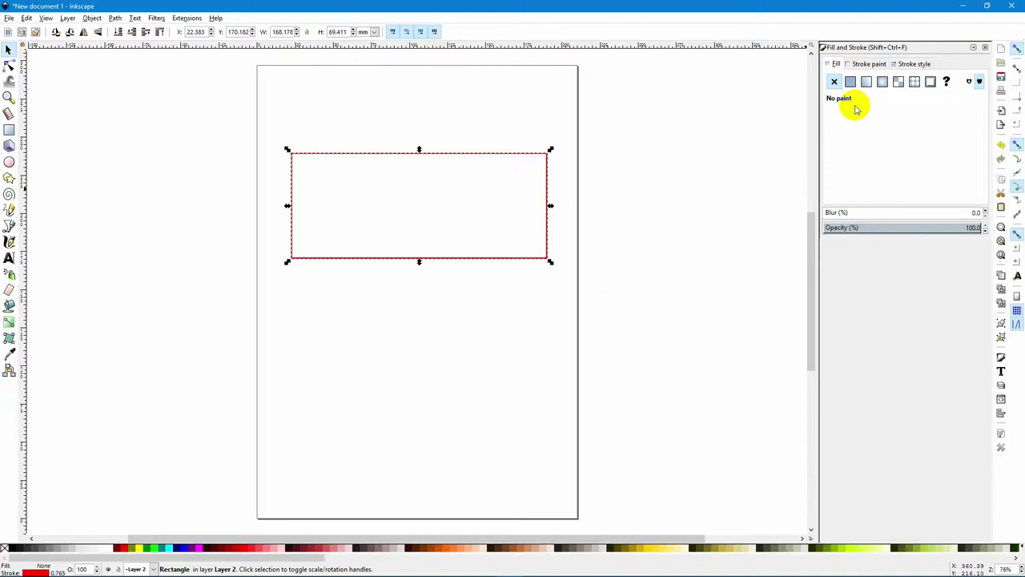
pyautogui.click(866, 82)
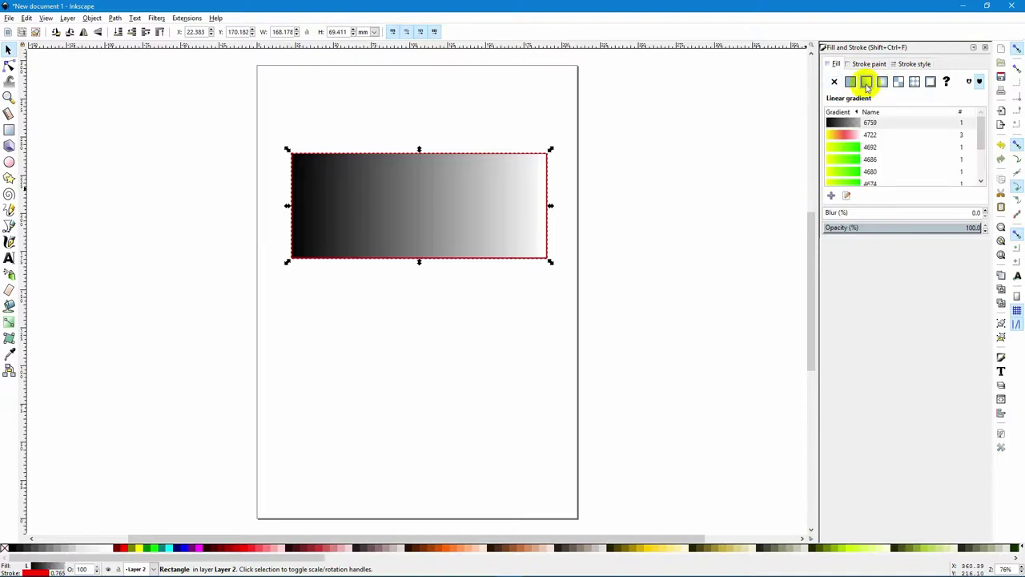
pyautogui.click(882, 84)
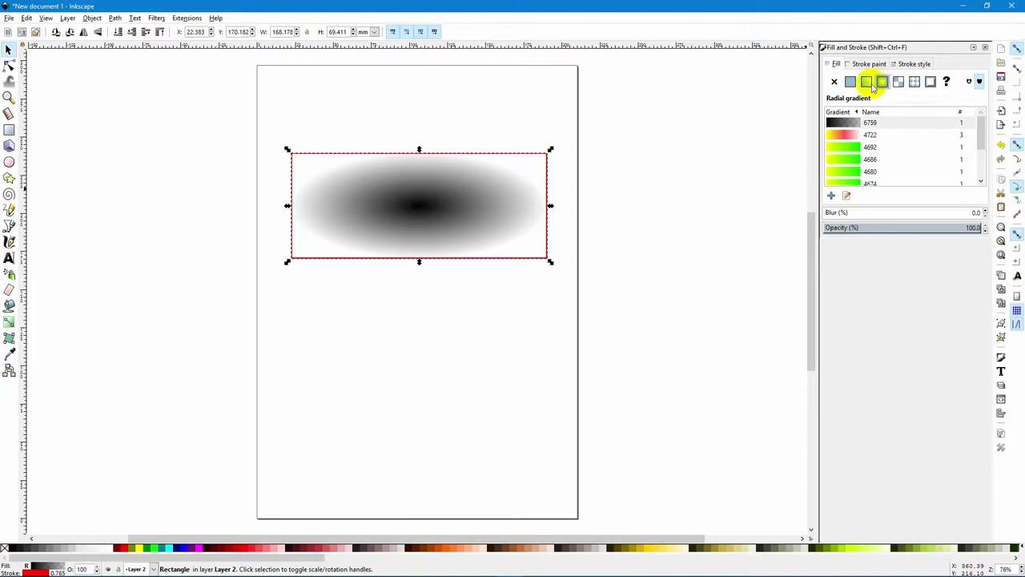
pyautogui.click(866, 82)
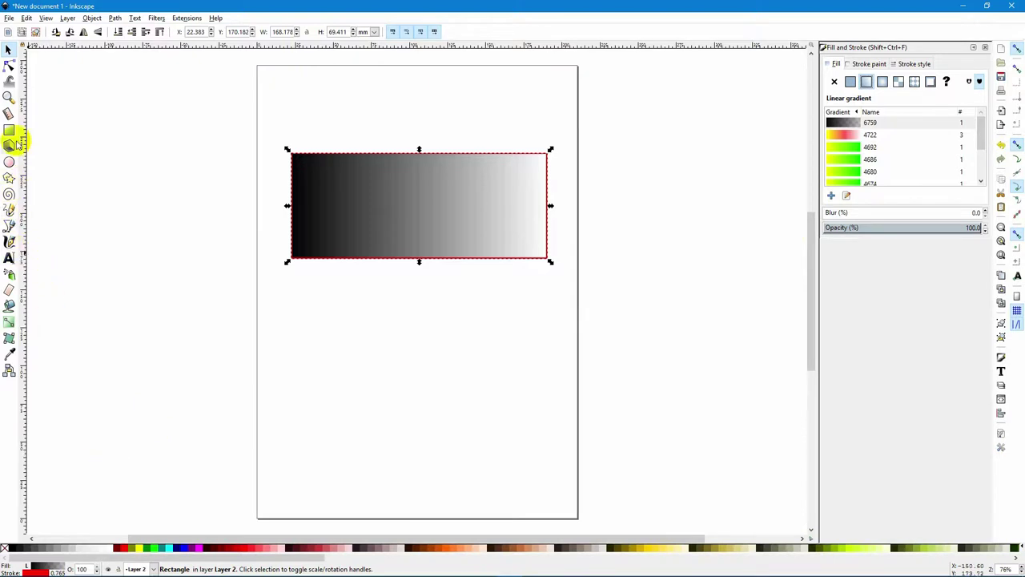
# Step: Replace the rectangle's gradient fill with flat red and keep the rectangle selected
pyautogui.click(9, 323)
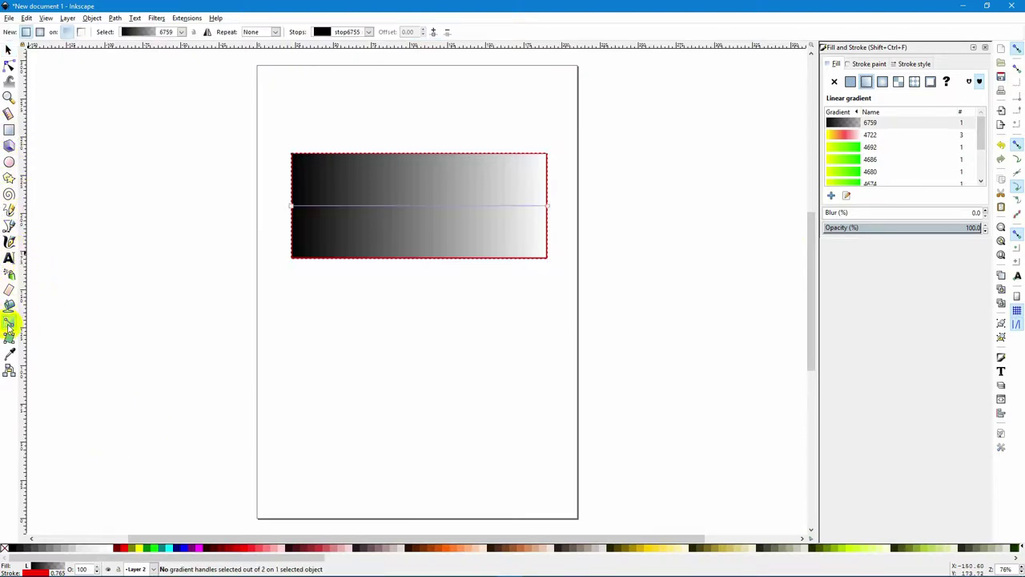
pyautogui.click(126, 551)
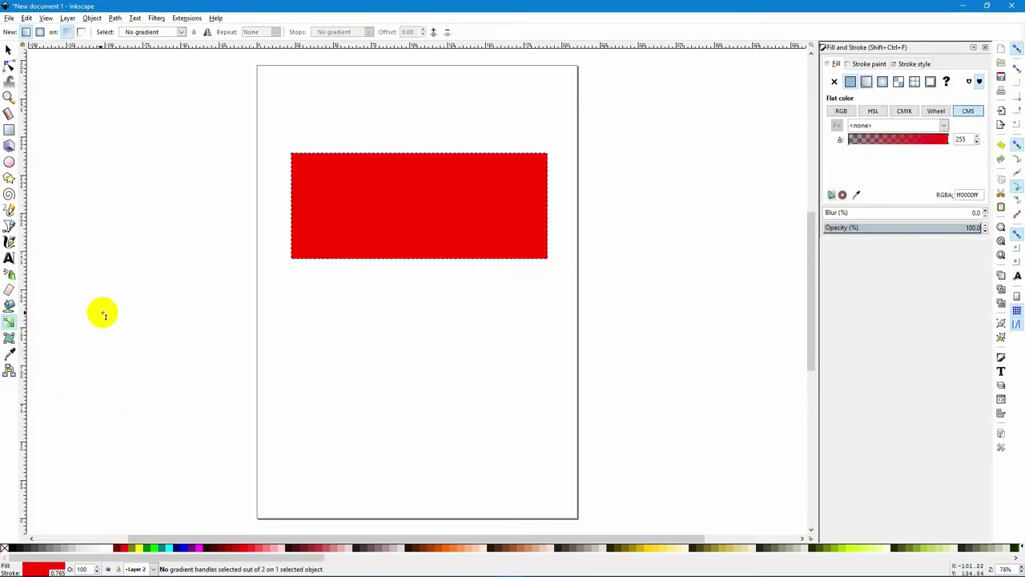
pyautogui.click(8, 49)
pyautogui.click(355, 184)
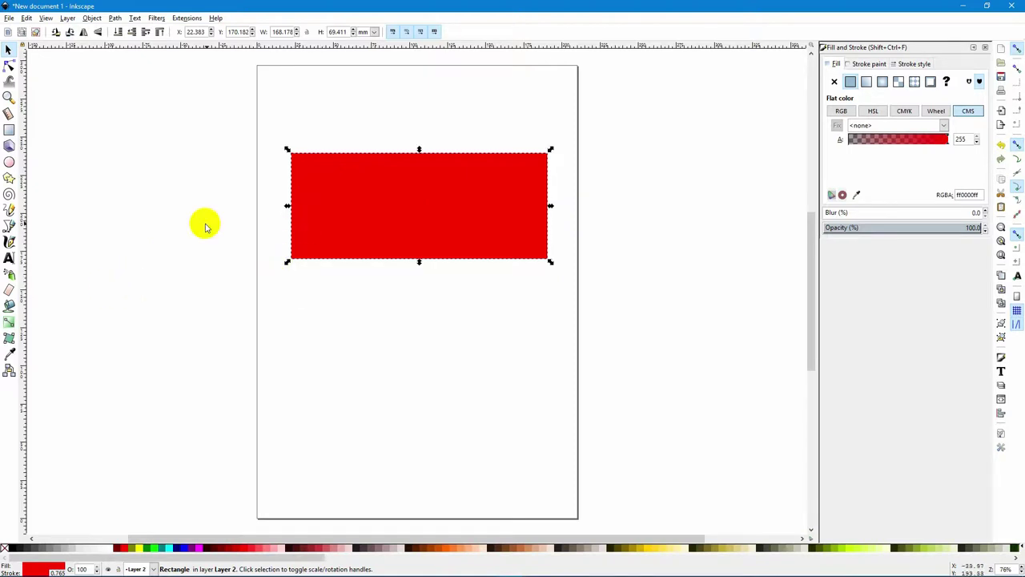
# Step: Examine the Gradient tool's options for creating linear and radial gradients, then return to the Selector tool
pyautogui.click(9, 322)
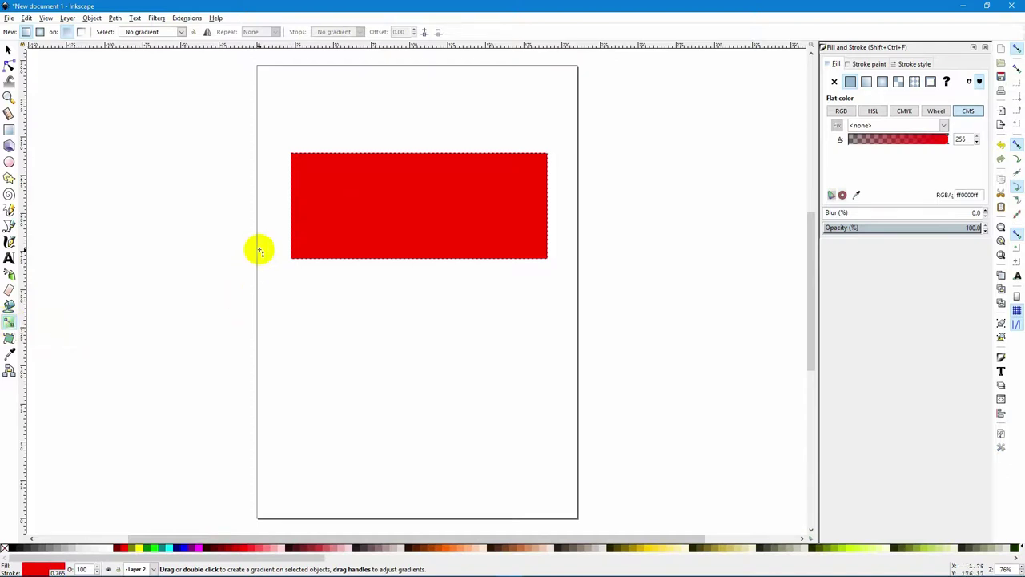
pyautogui.moveTo(283, 207); pyautogui.dragTo(291, 202)
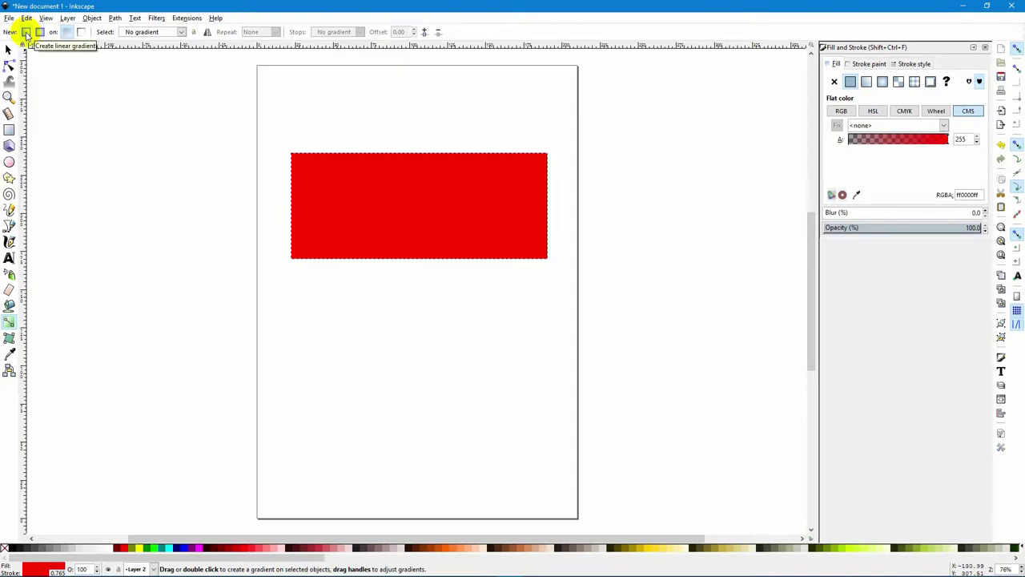
pyautogui.click(26, 33)
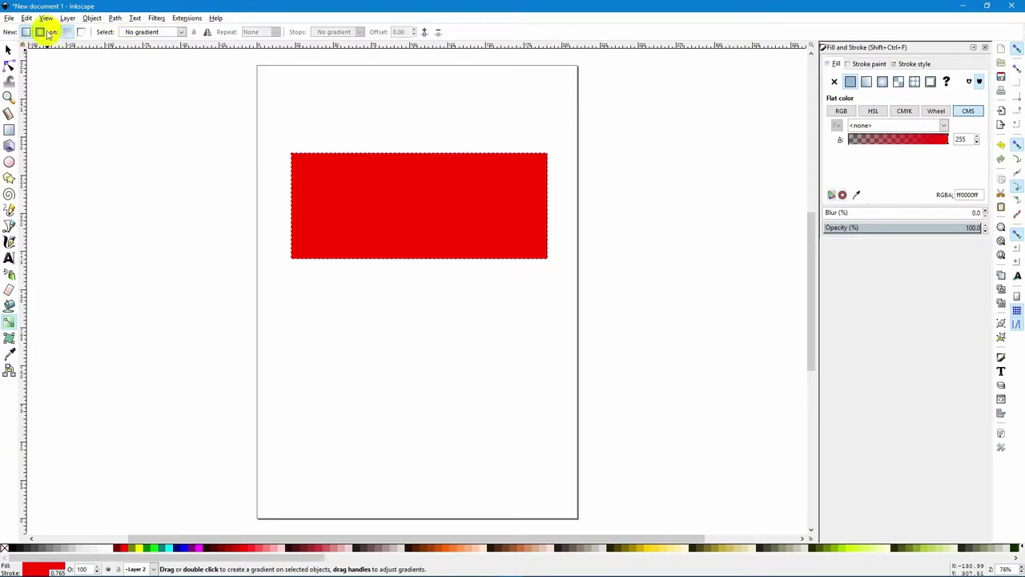
pyautogui.click(39, 33)
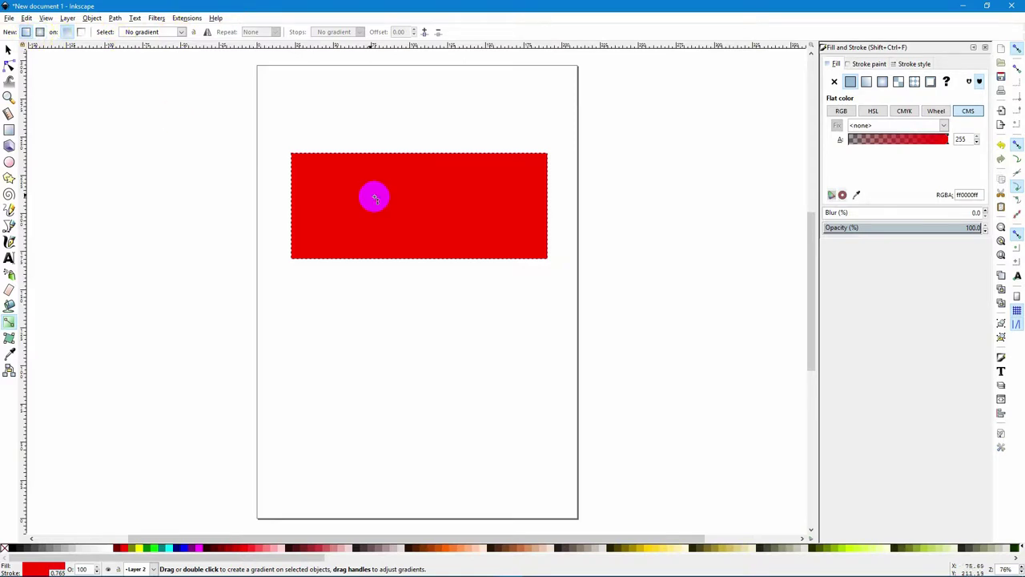
pyautogui.click(8, 49)
pyautogui.click(366, 190)
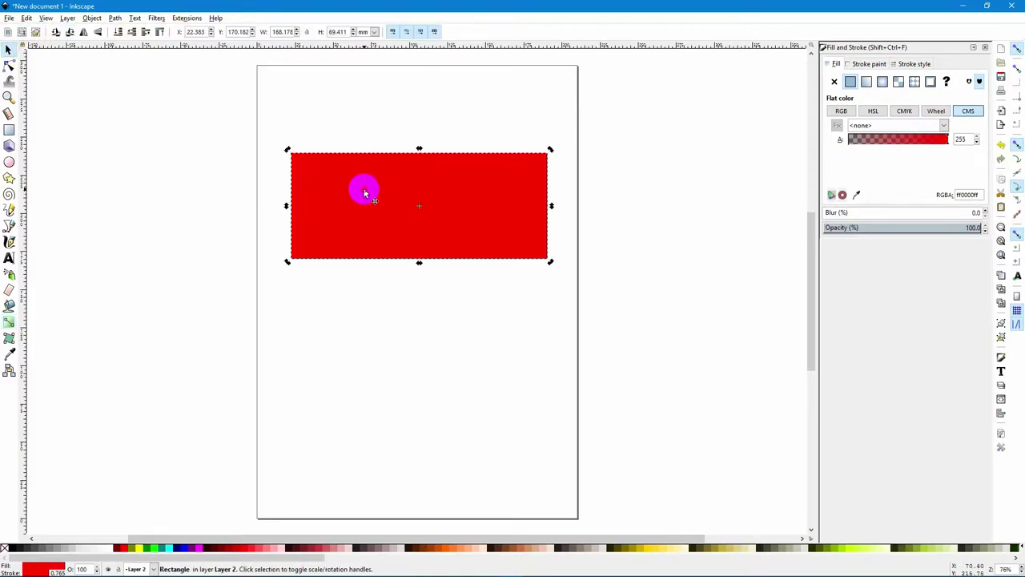
# Step: Create a linear fill gradient on the rectangle from the middle of its left edge to its right edge, fading red to transparent
pyautogui.click(9, 322)
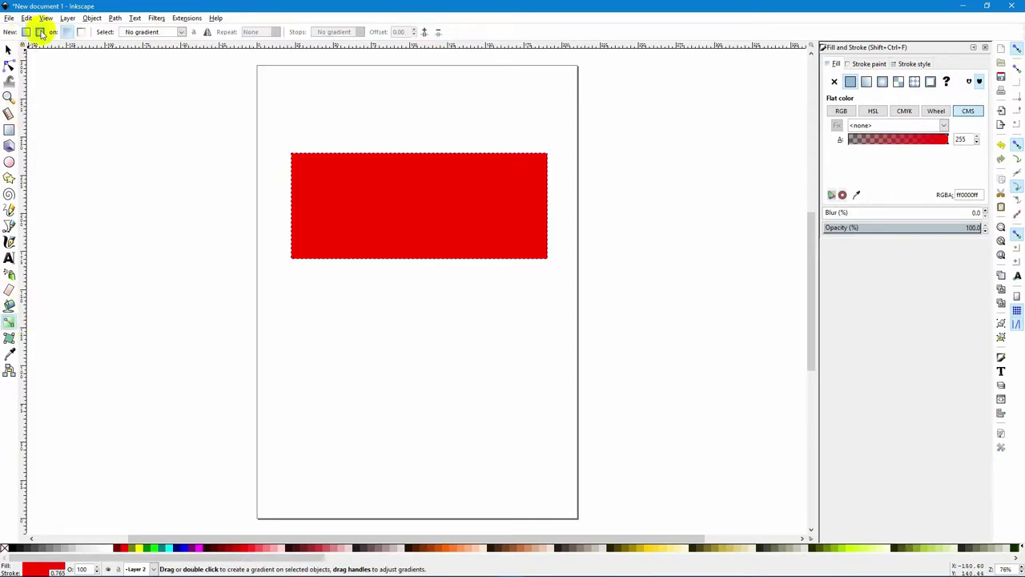
pyautogui.click(40, 34)
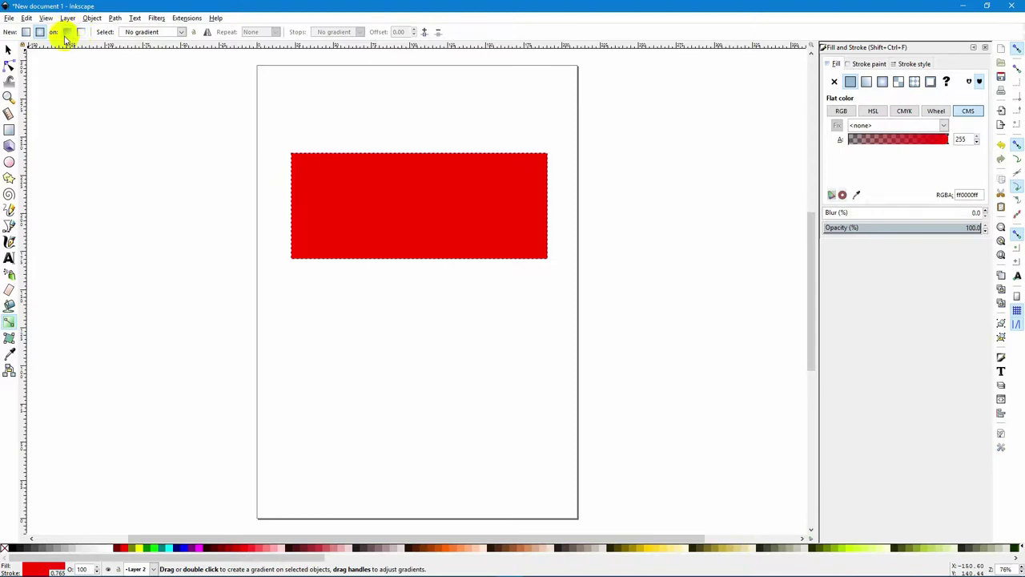
pyautogui.moveTo(446, 213)
pyautogui.mouseDown()
pyautogui.moveTo(332, 201)
pyautogui.moveTo(292, 208)
pyautogui.mouseUp()
pyautogui.click(26, 32)
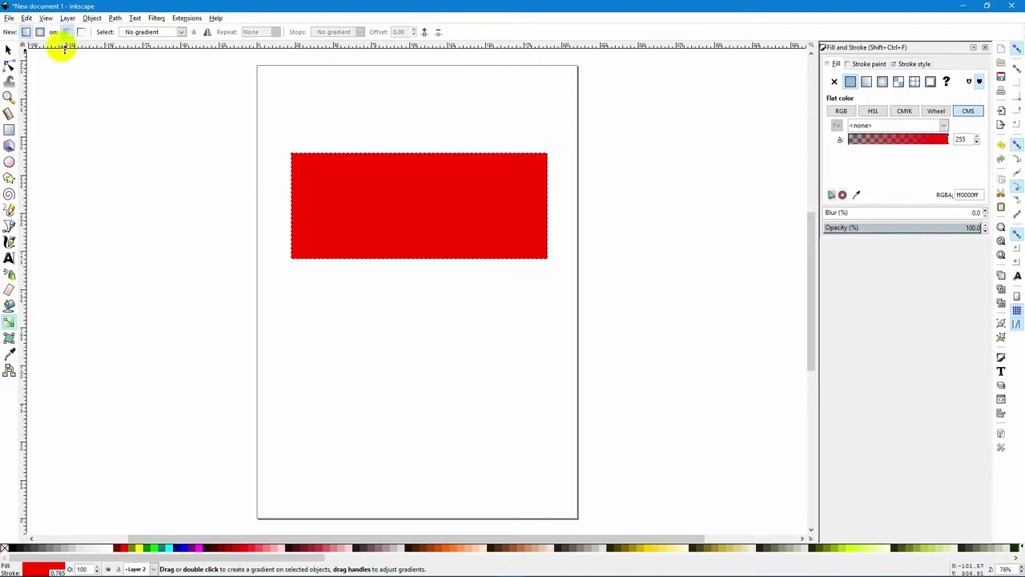
pyautogui.moveTo(293, 208); pyautogui.dragTo(293, 209)
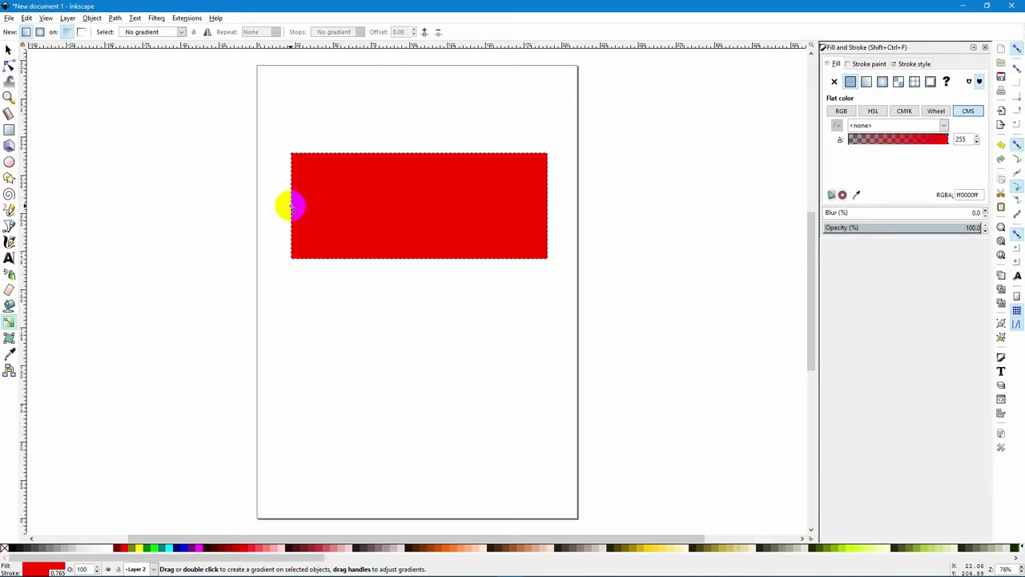
pyautogui.moveTo(293, 208); pyautogui.dragTo(546, 206)
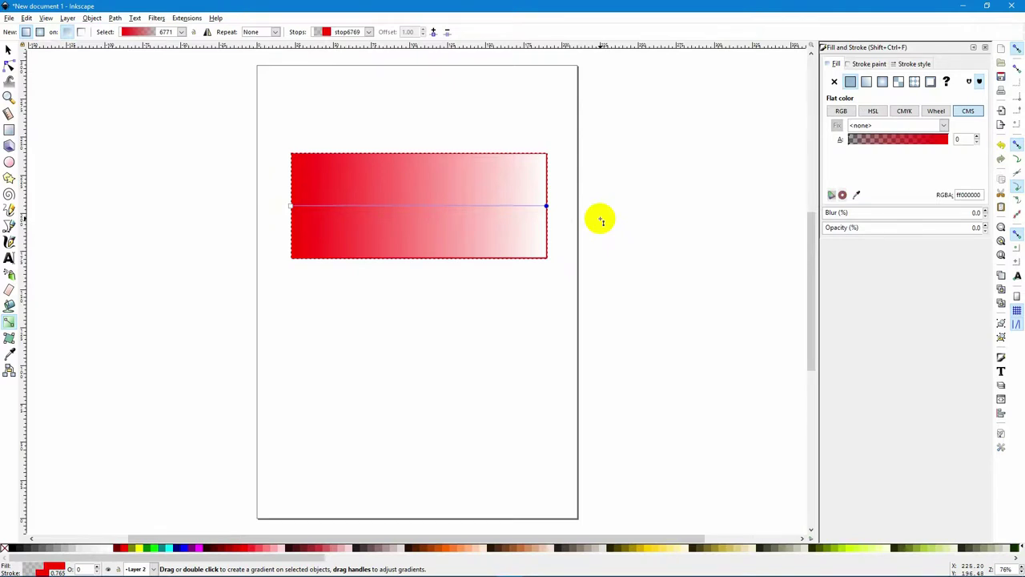
# Step: Set the Gradient tool to radial gradients on the stroke and select the existing gradient's start and end handles in turn
pyautogui.click(39, 32)
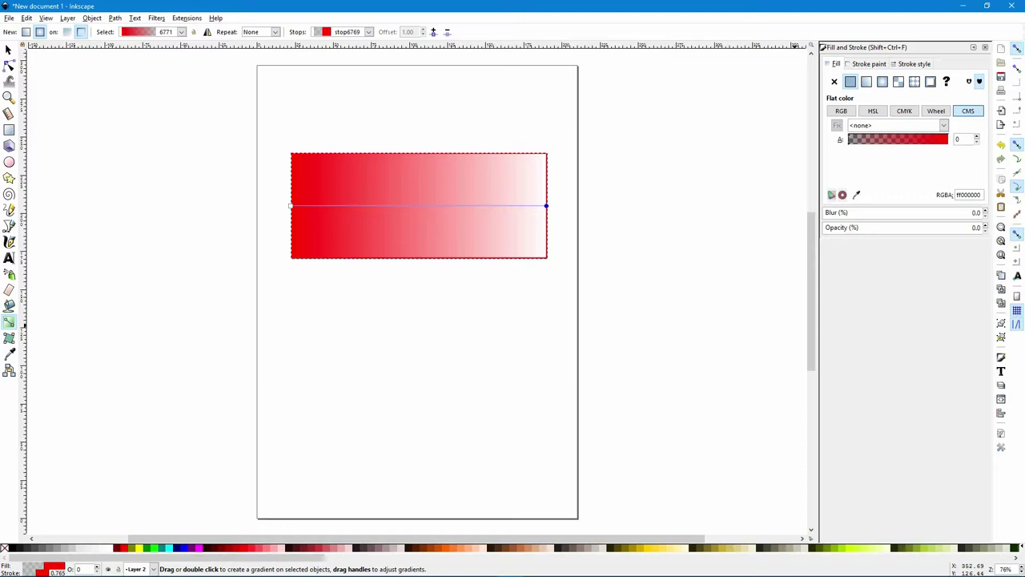
pyautogui.click(291, 207)
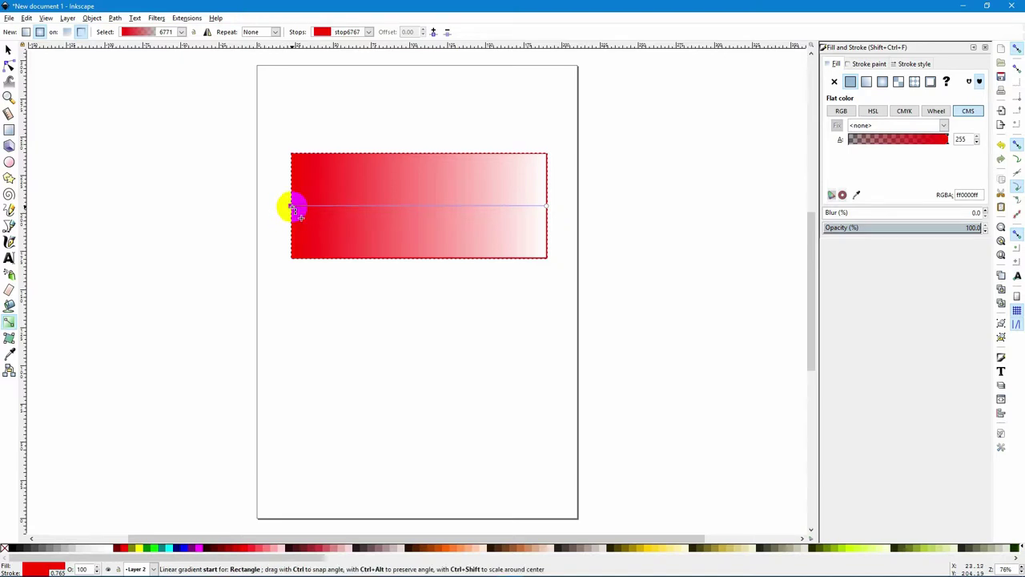
pyautogui.click(547, 206)
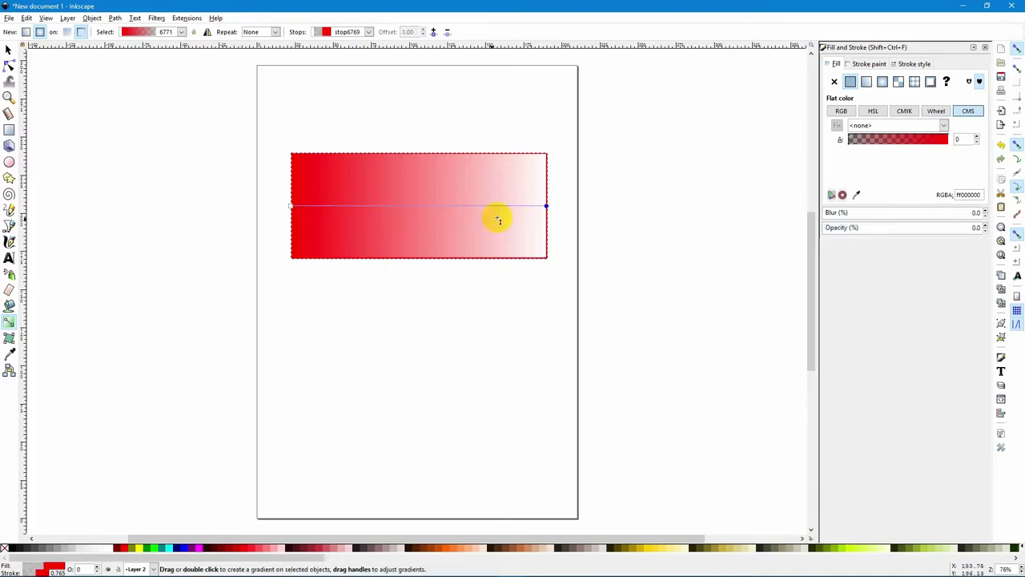
# Step: Add a stop near the middle of the rectangle's gradient at offset 0.47 and colour the start stop yellow
pyautogui.doubleClick(410, 207)
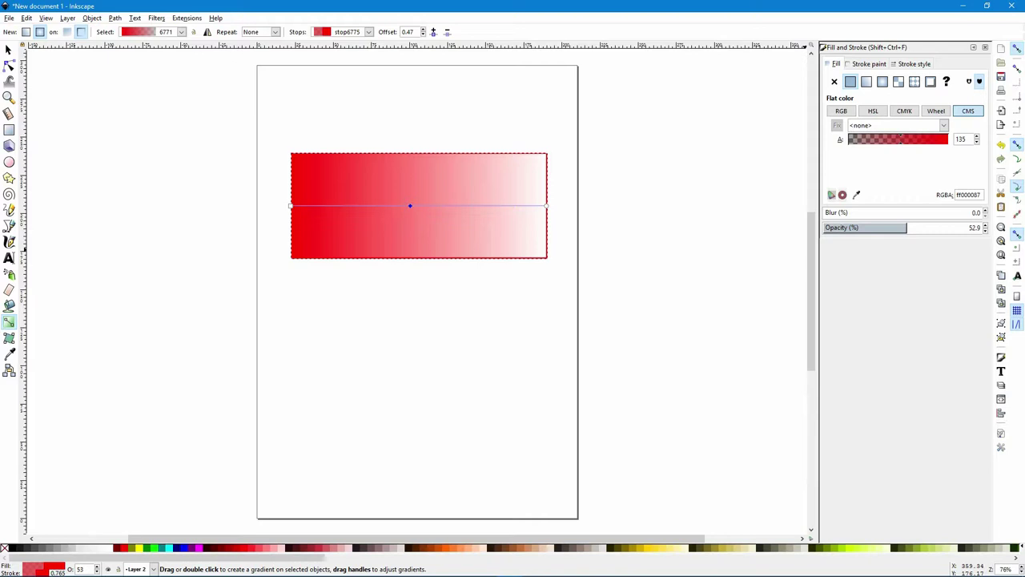
pyautogui.click(291, 207)
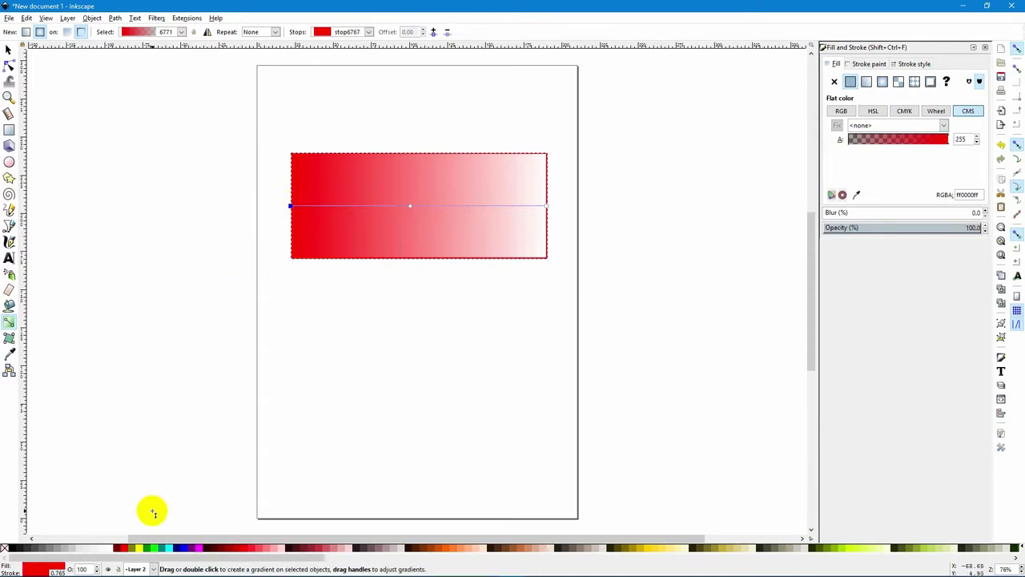
pyautogui.click(138, 549)
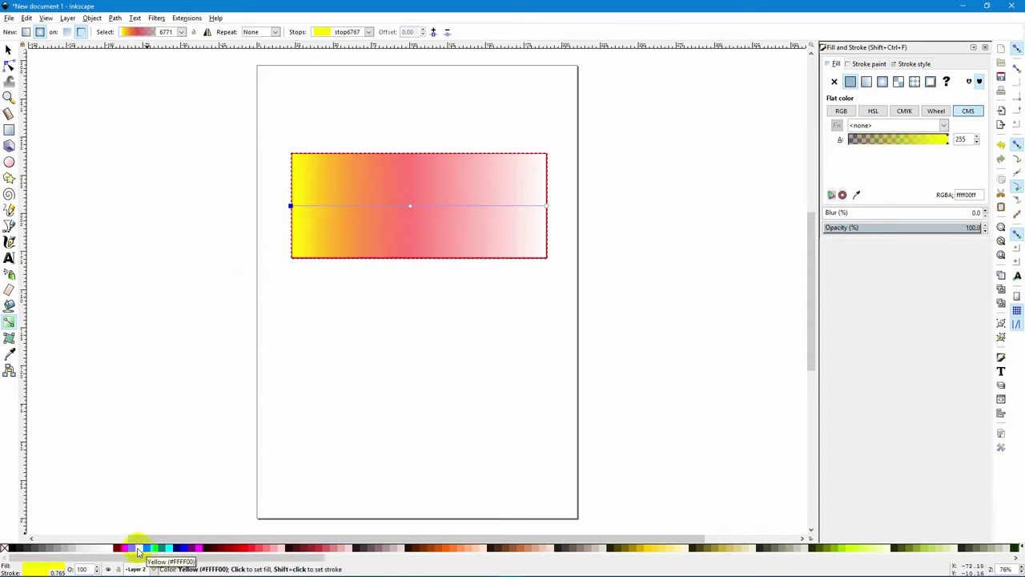
# Step: Add a gradient stop at offset 0.25 between the start and middle stops and colour it green
pyautogui.click(410, 206)
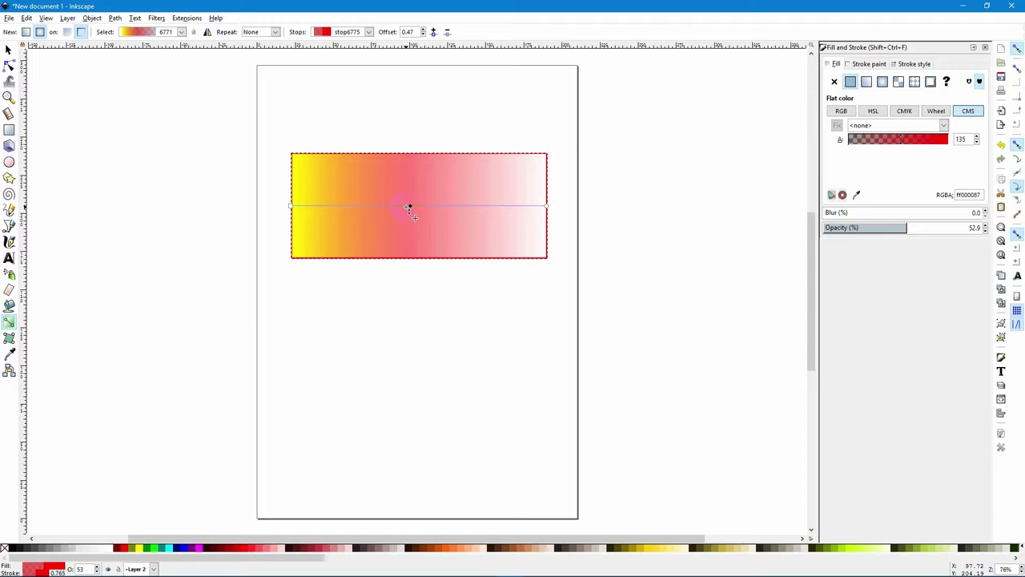
pyautogui.click(360, 209)
pyautogui.click(359, 209)
pyautogui.doubleClick(360, 209)
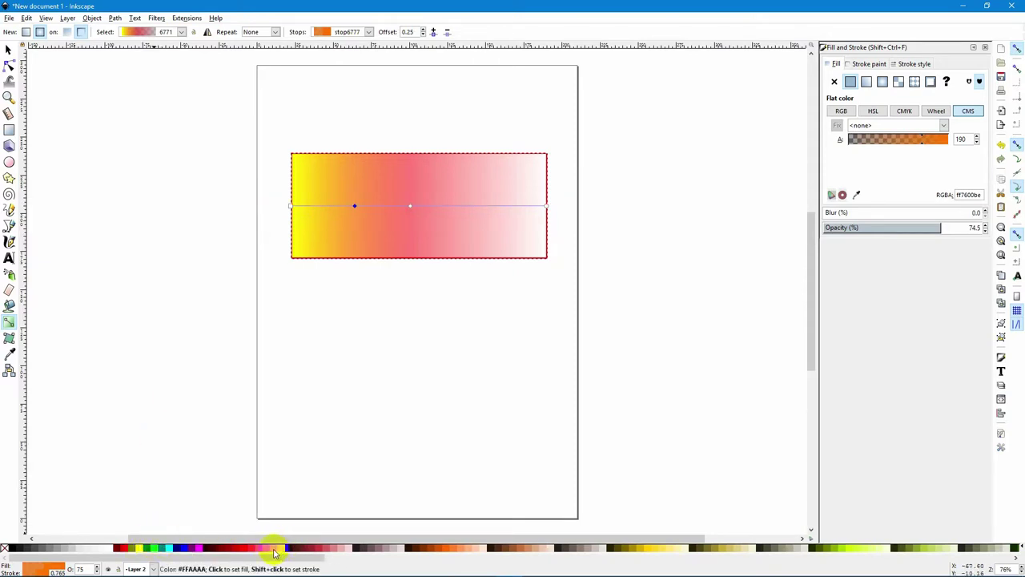
pyautogui.click(157, 549)
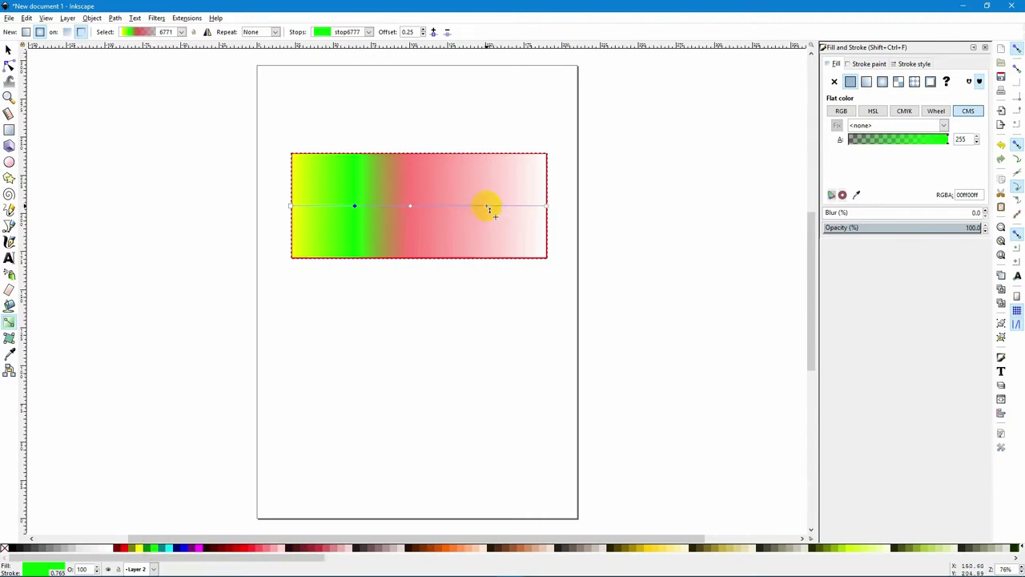
# Step: Select the gradient's green stop and its middle red stop in turn to examine them
pyautogui.moveTo(404, 207); pyautogui.dragTo(391, 188)
pyautogui.click(426, 219)
pyautogui.click(264, 156)
pyautogui.click(355, 206)
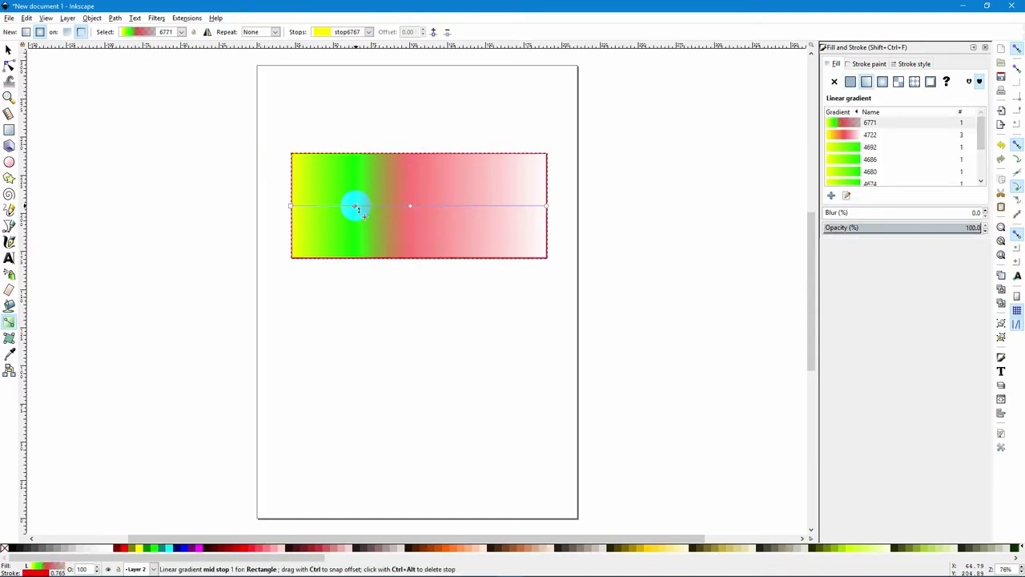
pyautogui.click(410, 207)
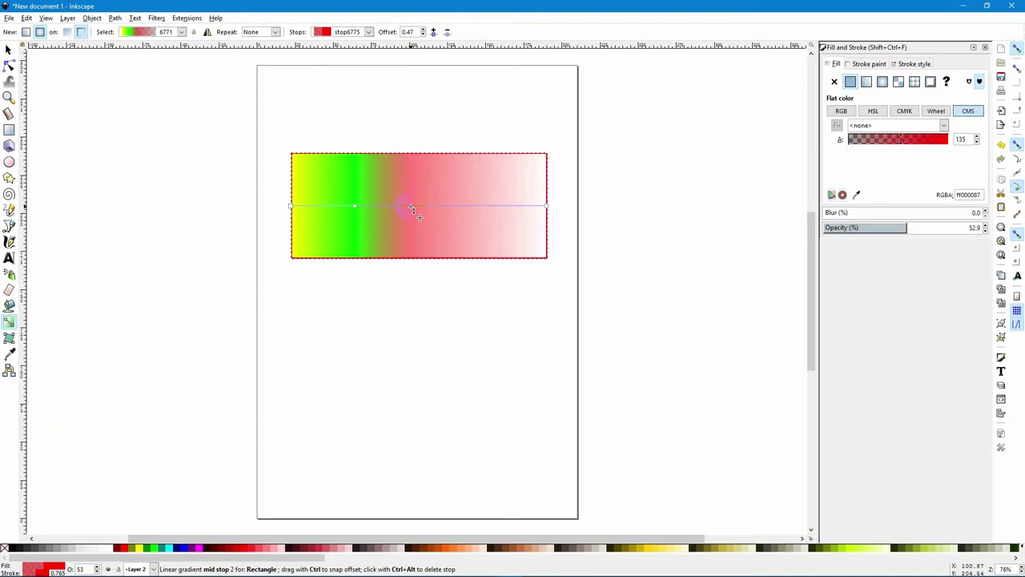
# Step: Add a magenta gradient stop at offset 0.73 and a red stop between the yellow start and the green stop
pyautogui.press('Insert')
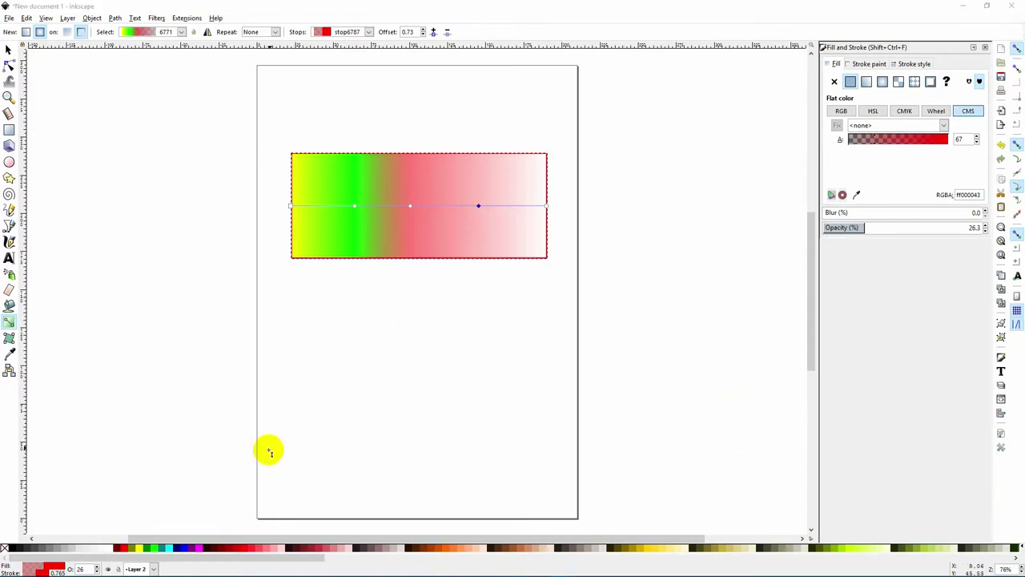
pyautogui.click(201, 549)
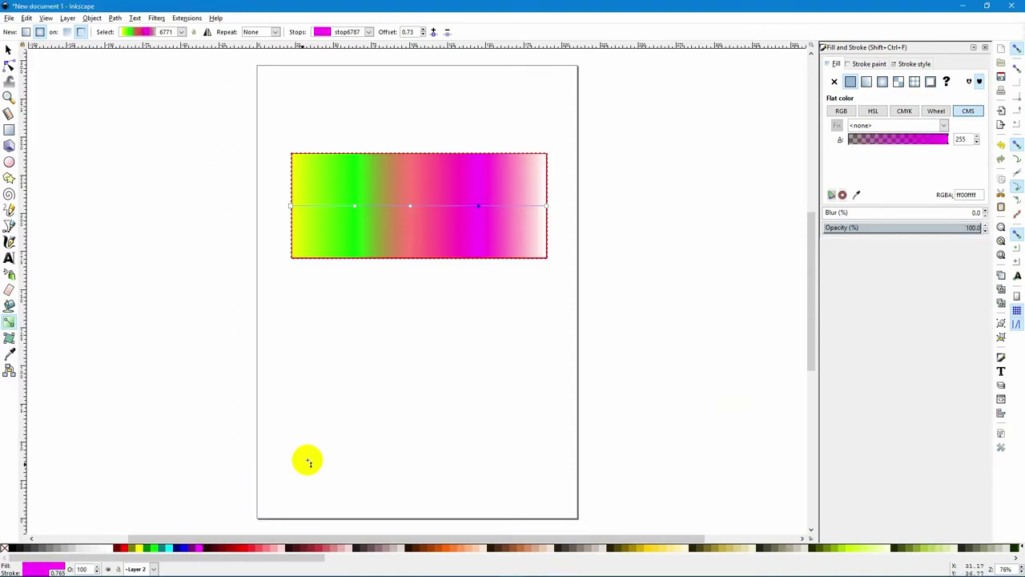
pyautogui.click(342, 220)
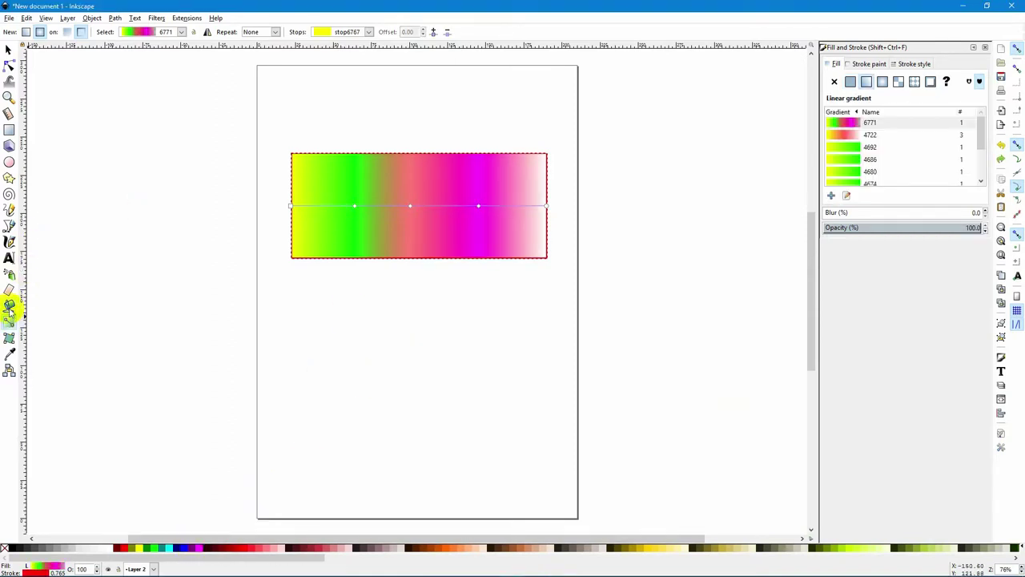
pyautogui.moveTo(126, 548); pyautogui.dragTo(319, 208)
pyautogui.click(469, 210)
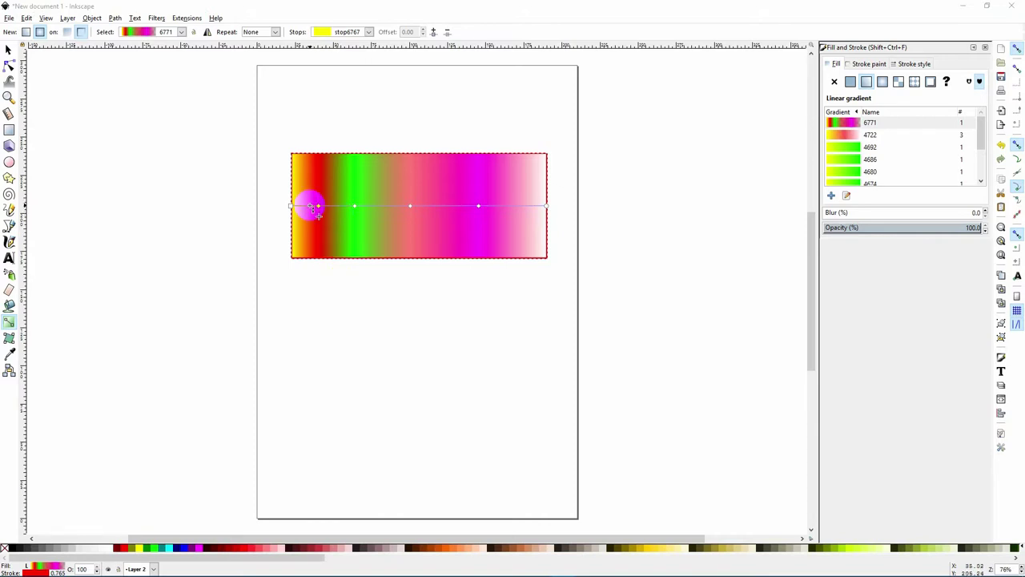
# Step: Move the gradient's magenta stop to offset 0.87, the translucent red to 0.67, the green to 0.43 and the solid red to 0.19
pyautogui.moveTo(478, 206); pyautogui.dragTo(513, 207)
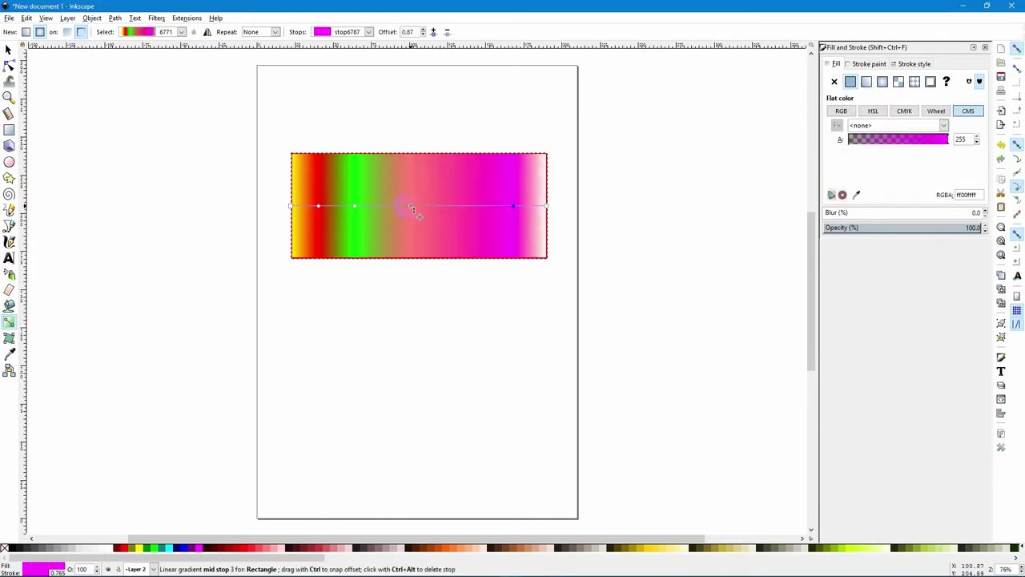
pyautogui.moveTo(446, 206); pyautogui.dragTo(462, 207)
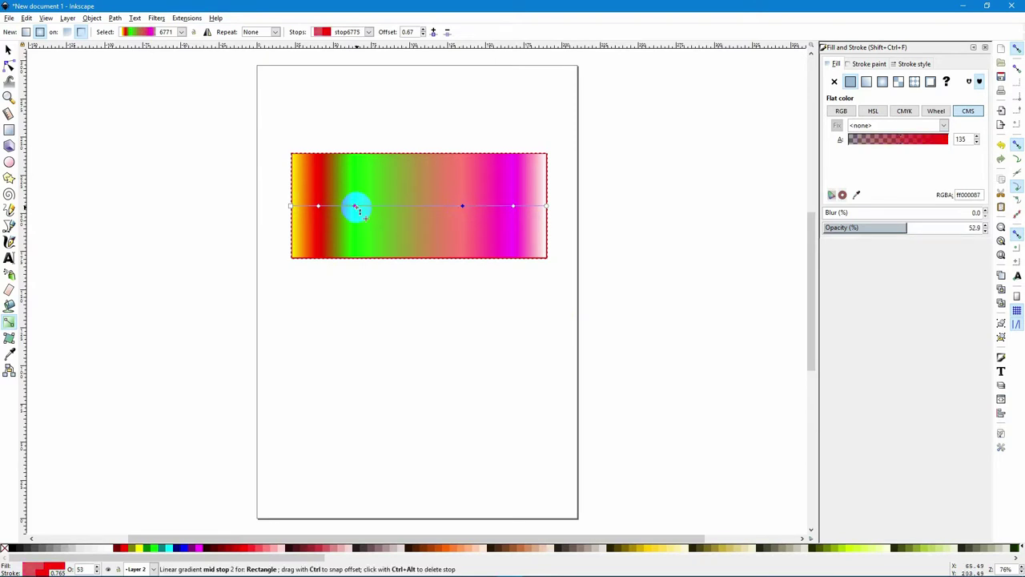
pyautogui.moveTo(382, 207); pyautogui.dragTo(401, 206)
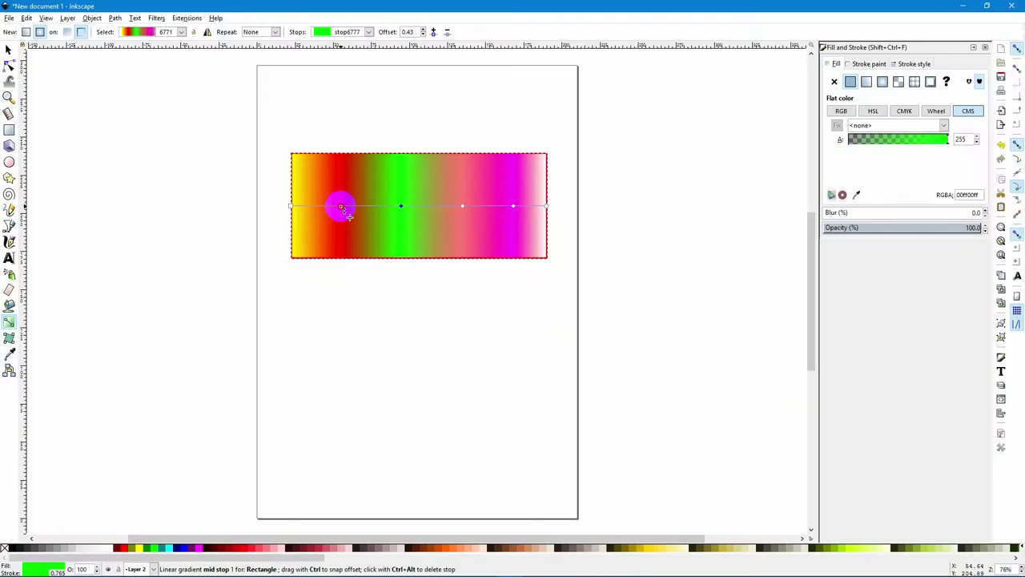
pyautogui.click(342, 207)
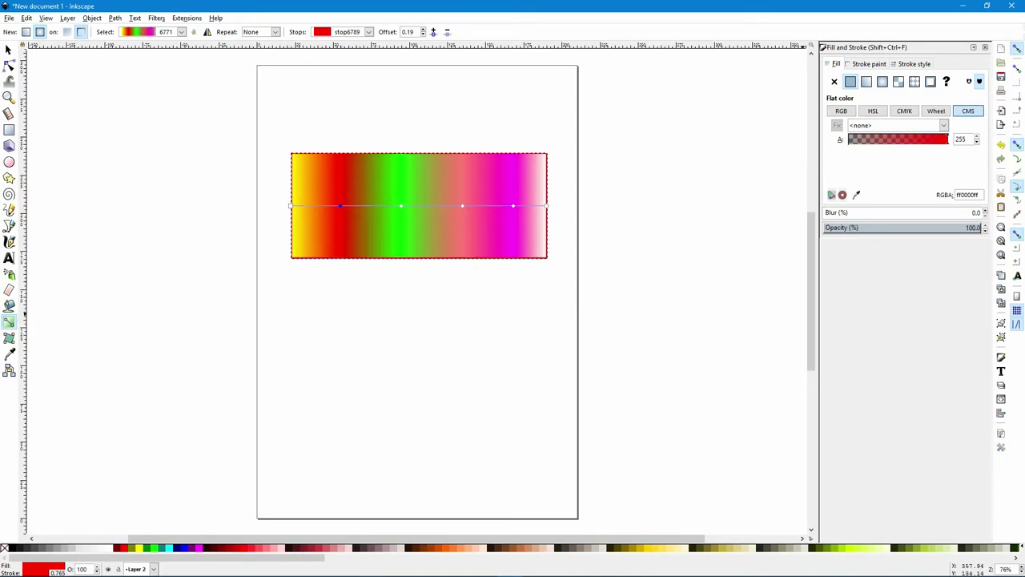
# Step: Turn off moving gradients along with objects and rotate the rectangle counterclockwise and back to horizontal
pyautogui.press('s')
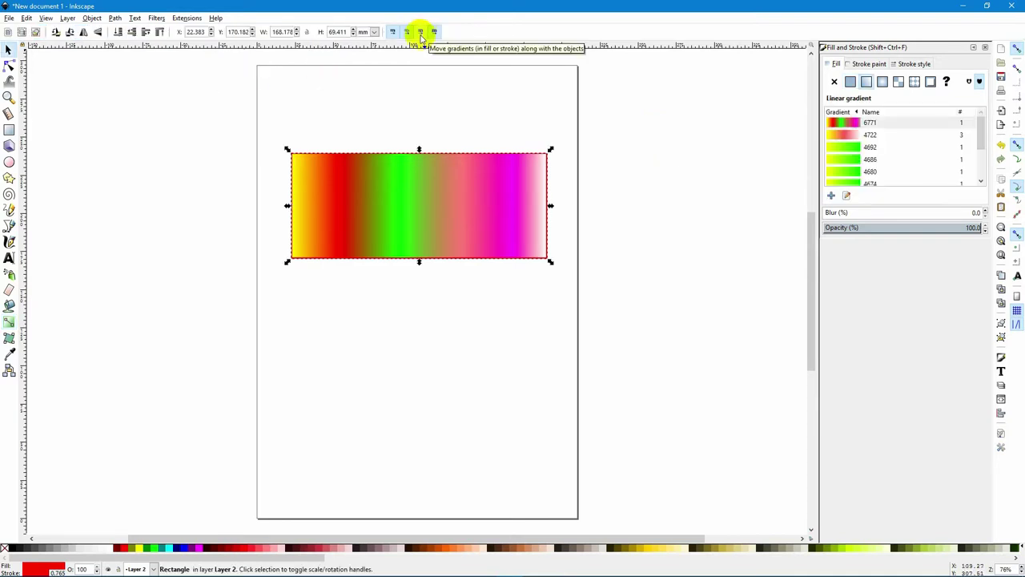
pyautogui.click(420, 35)
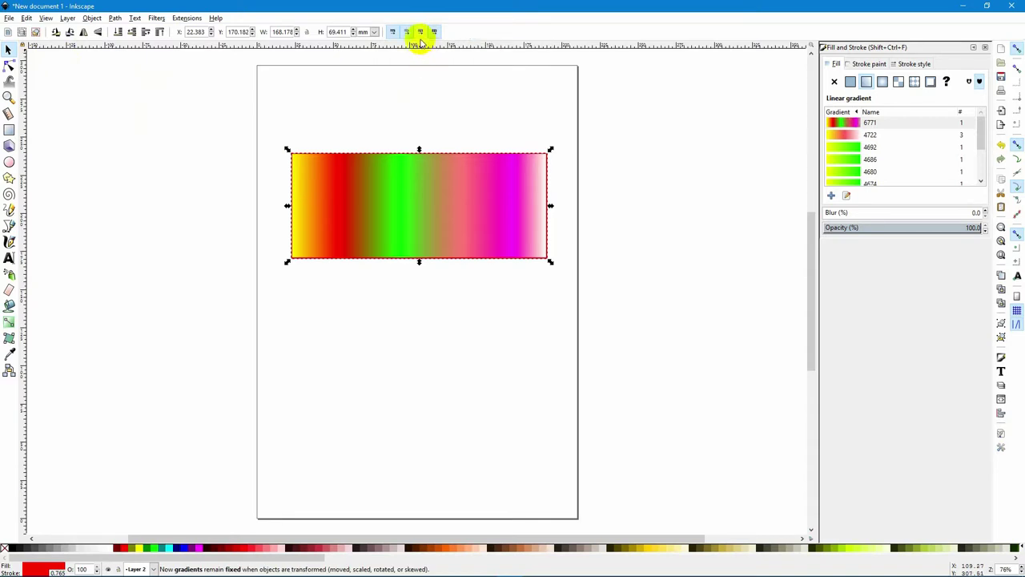
pyautogui.click(512, 183)
pyautogui.moveTo(551, 152); pyautogui.dragTo(481, 102)
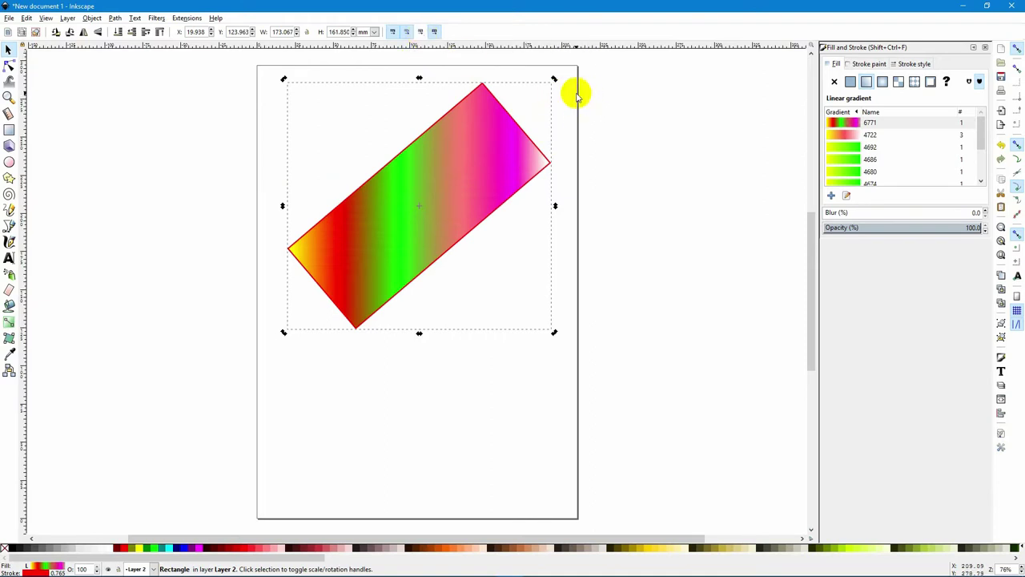
pyautogui.moveTo(553, 81); pyautogui.dragTo(570, 204)
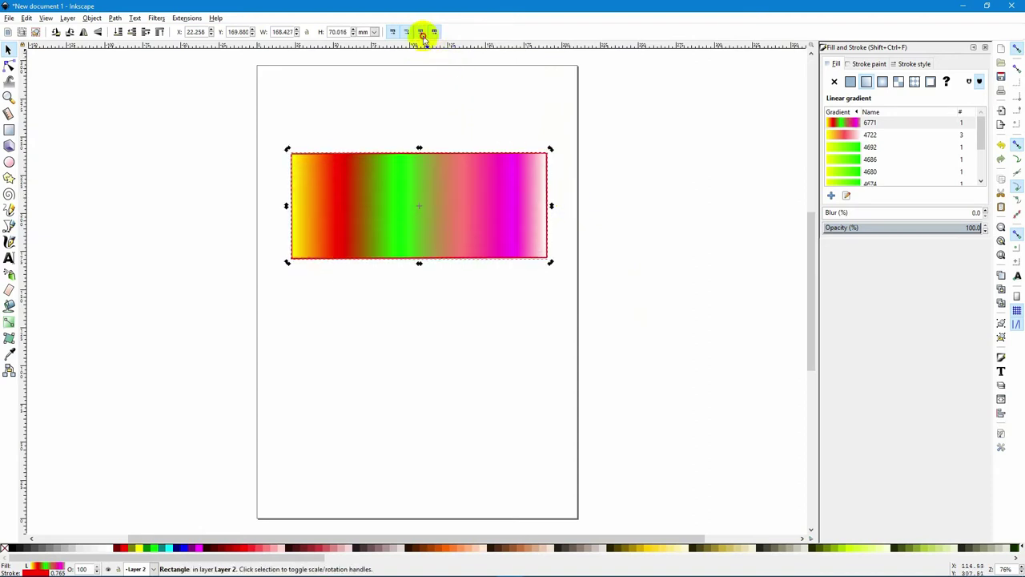
# Step: Rotate the rectangle counterclockwise together with its gradient and place the gradient's start and end handles on its lowest and topmost corners
pyautogui.moveTo(551, 151); pyautogui.dragTo(484, 80)
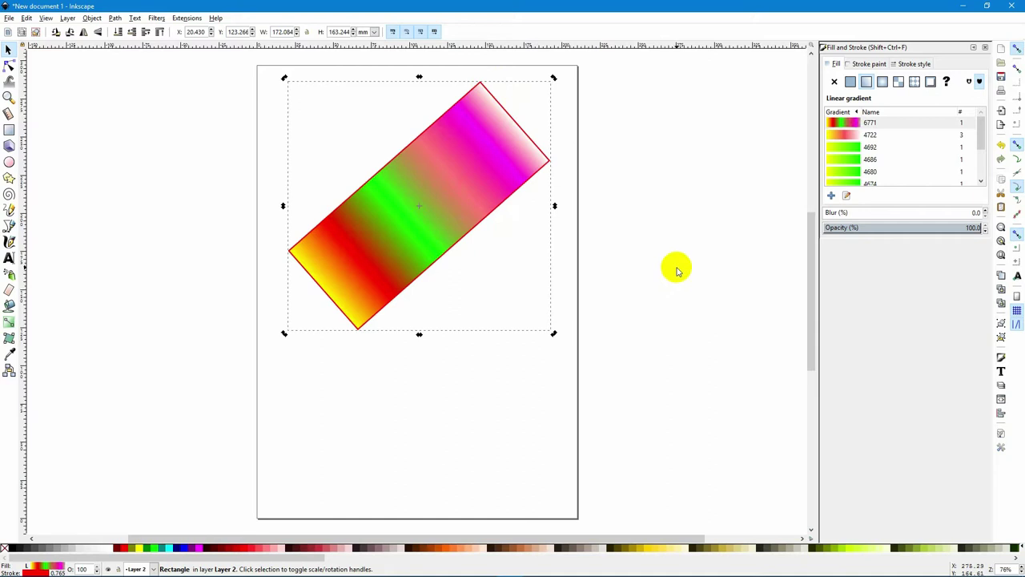
pyautogui.click(9, 322)
pyautogui.moveTo(323, 291); pyautogui.dragTo(357, 329)
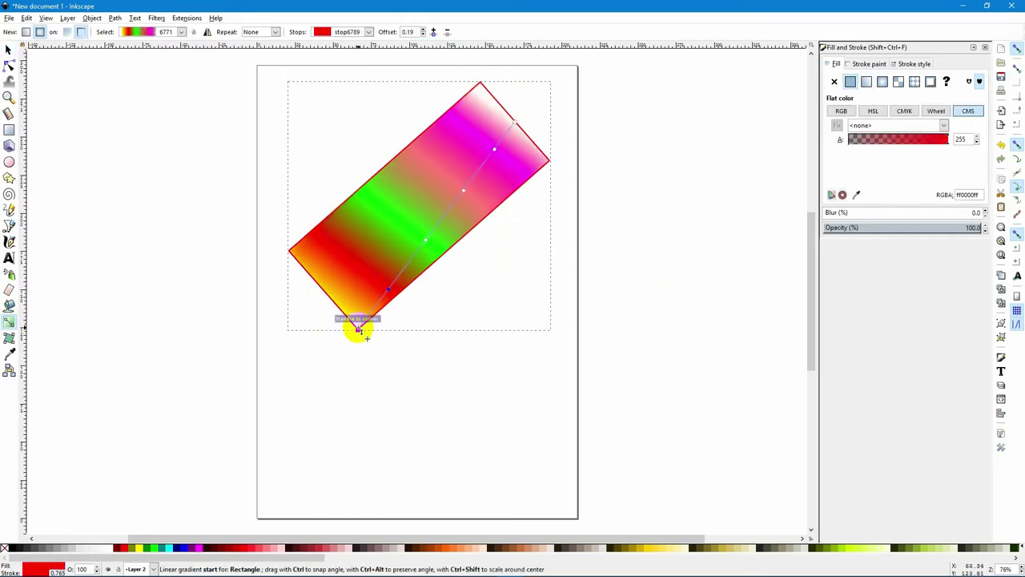
pyautogui.click(515, 122)
pyautogui.moveTo(516, 123); pyautogui.dragTo(481, 82)
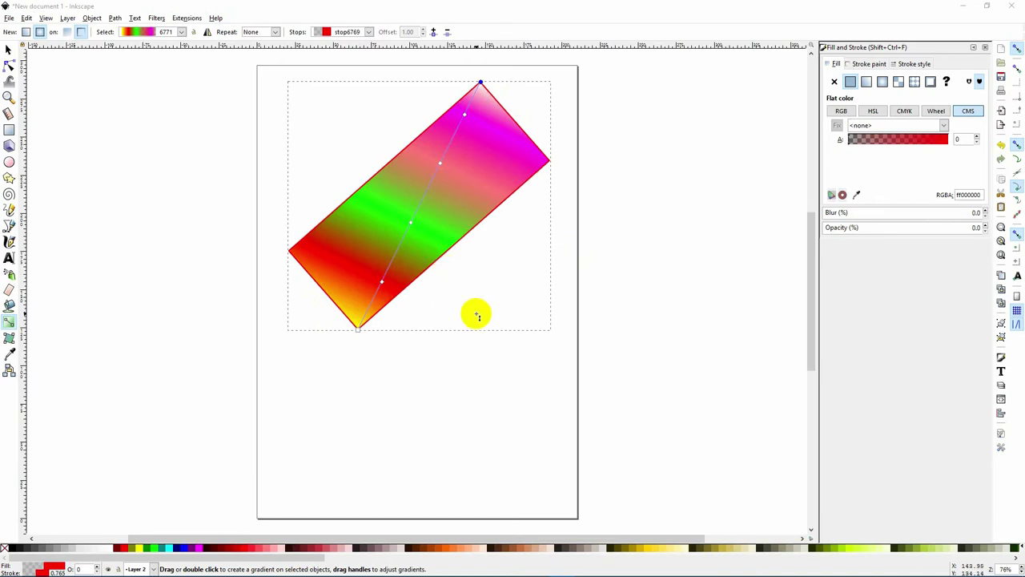
# Step: Delete the rectangle and draw a circle about 131 mm in diameter, placed in the upper half of the page
pyautogui.click(9, 51)
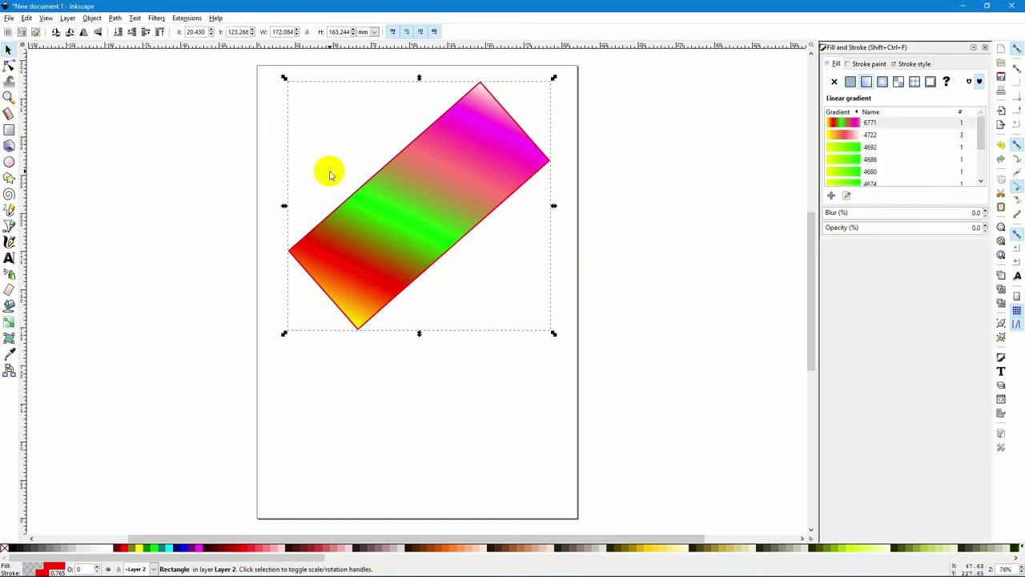
pyautogui.press('Delete')
pyautogui.click(9, 161)
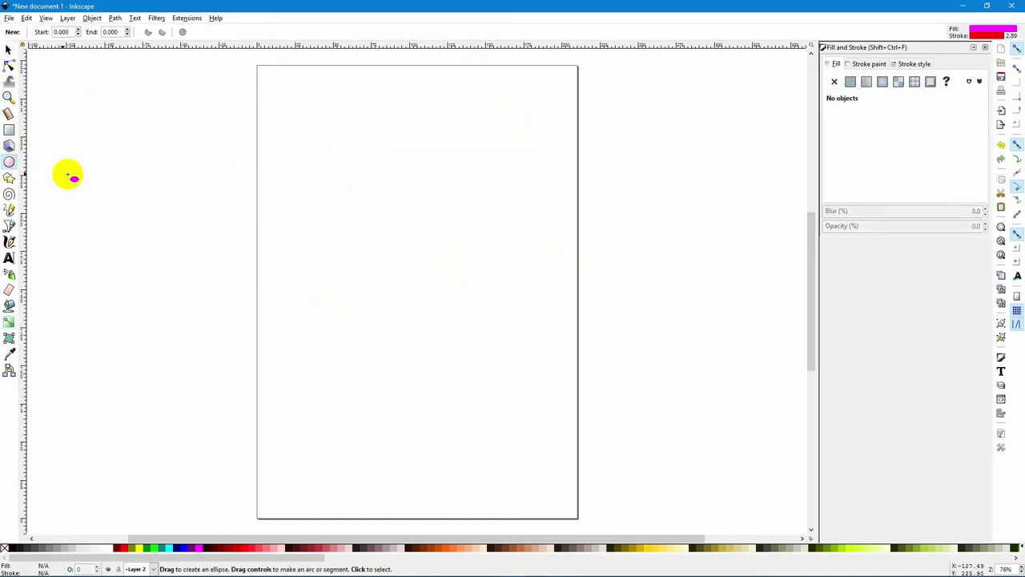
pyautogui.moveTo(288, 182); pyautogui.dragTo(537, 383)
pyautogui.click(9, 50)
pyautogui.moveTo(390, 282)
pyautogui.mouseDown()
pyautogui.moveTo(436, 253)
pyautogui.moveTo(428, 245)
pyautogui.mouseUp()
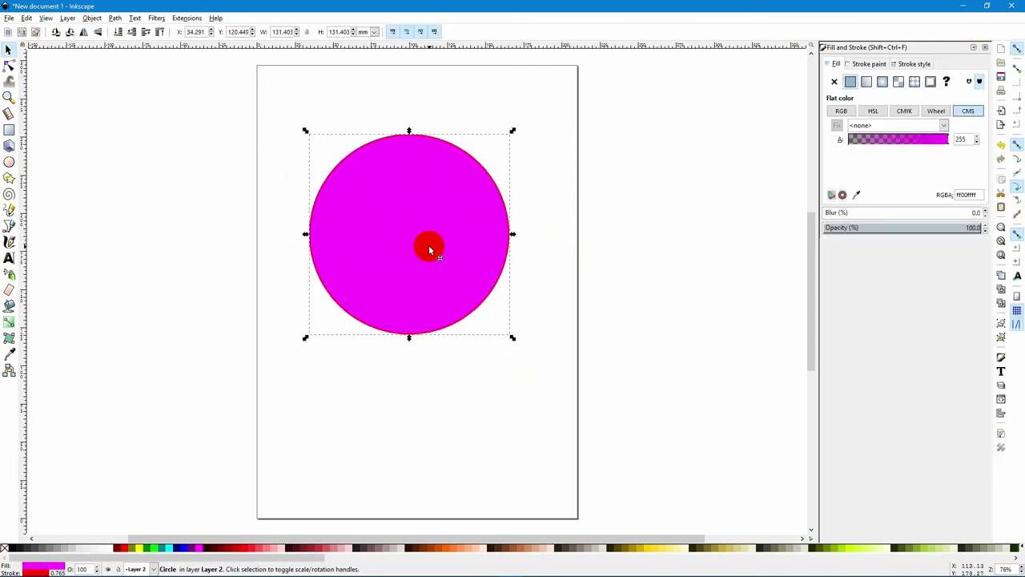
# Step: Fill the circle with a radial gradient and move the gradient's centre toward the circle's upper-left edge
pyautogui.click(881, 82)
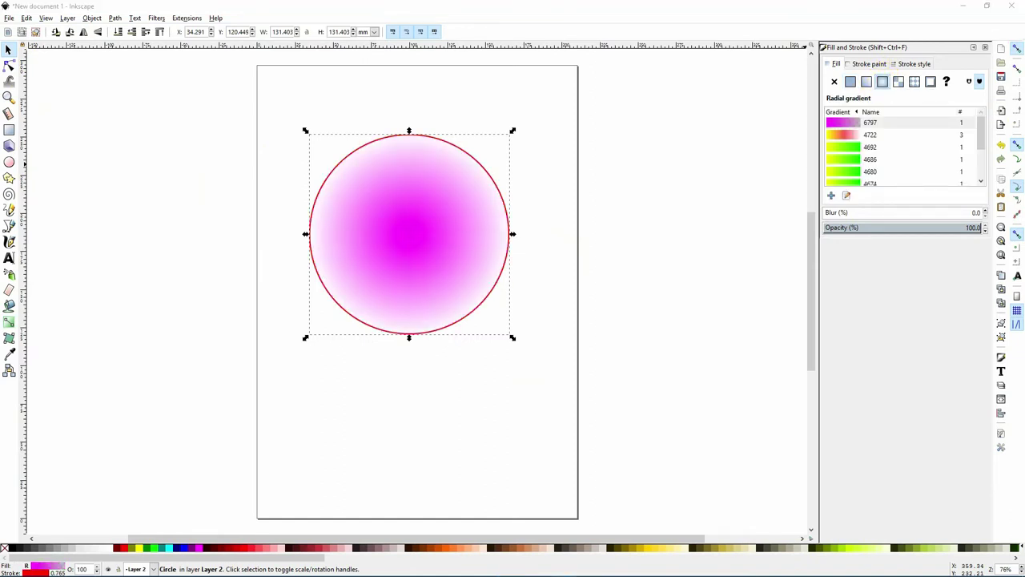
pyautogui.click(9, 323)
pyautogui.click(430, 253)
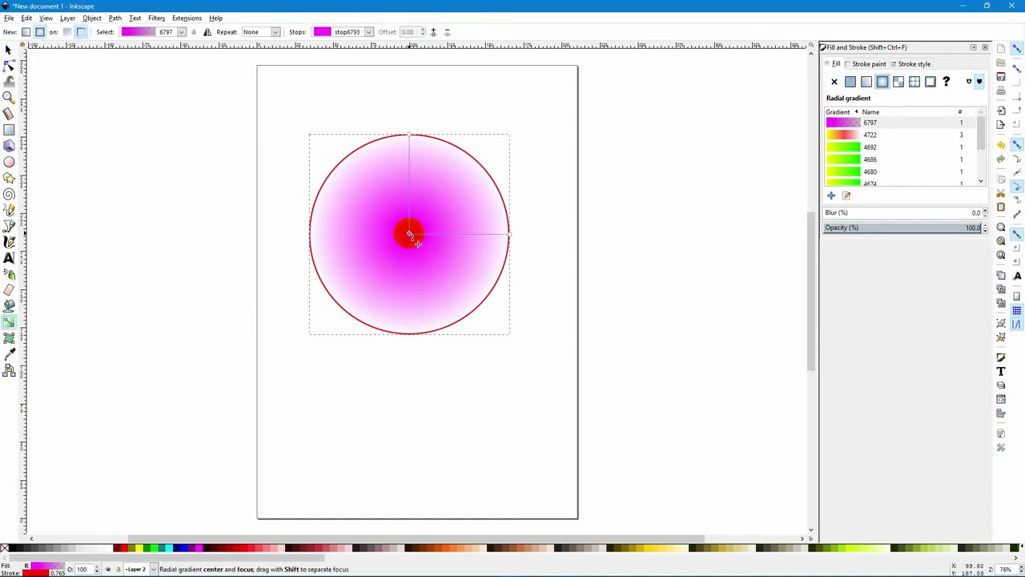
pyautogui.moveTo(409, 234); pyautogui.dragTo(361, 193)
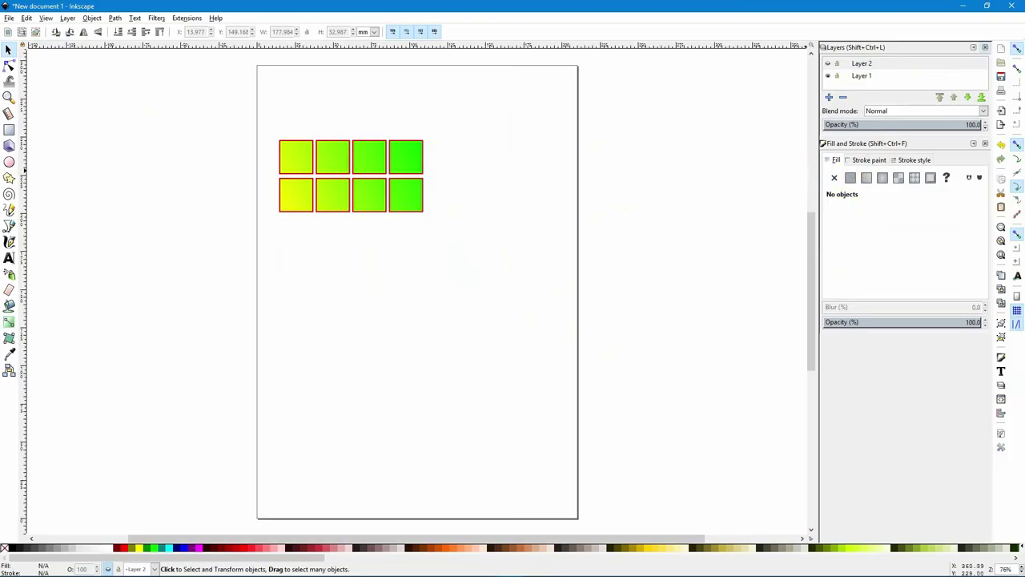
# Step: Select all eight squares and recolour their fill to flat green and finally to flat red
pyautogui.moveTo(260, 122); pyautogui.dragTo(389, 226)
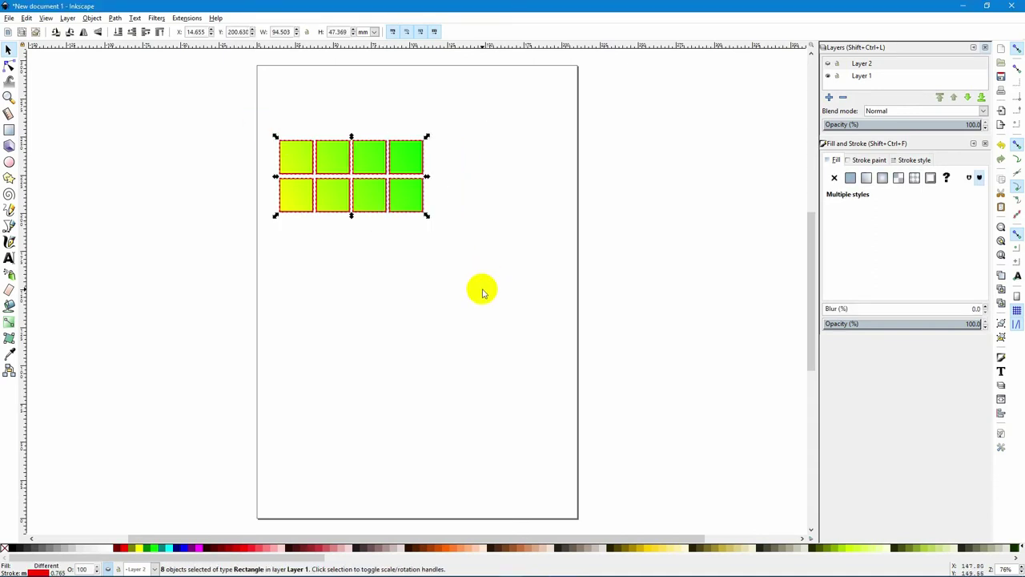
pyautogui.click(155, 550)
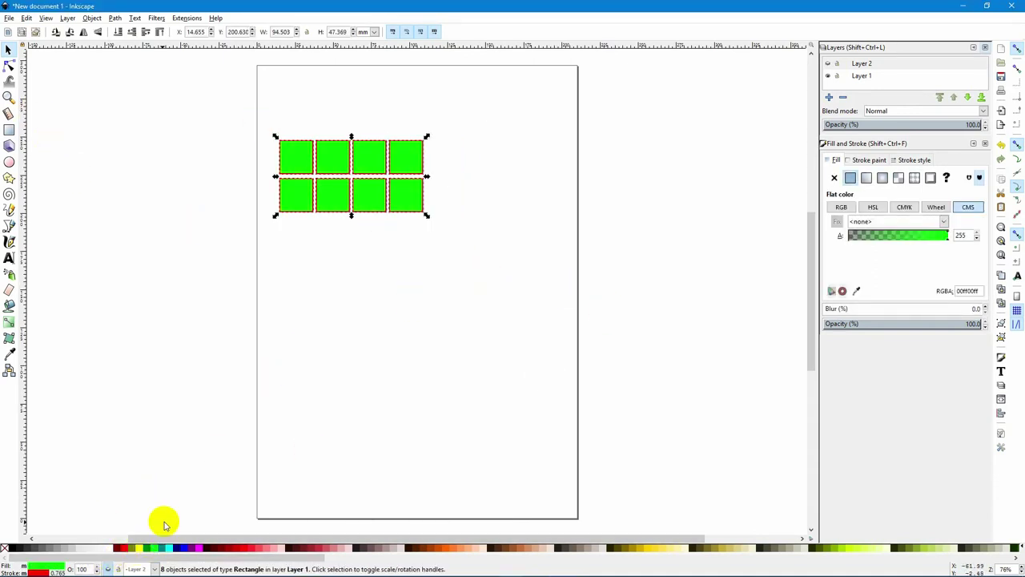
pyautogui.click(120, 548)
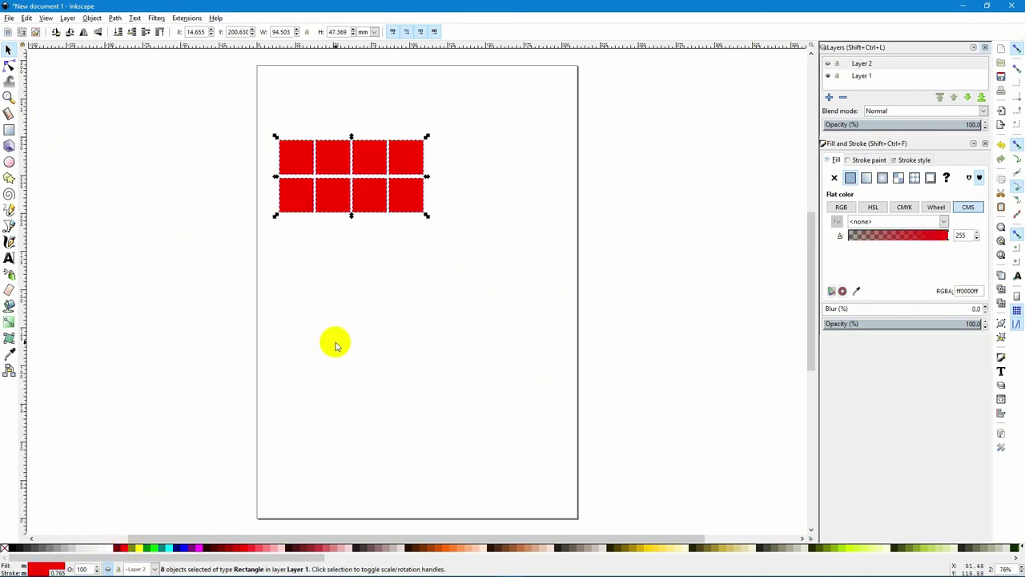
# Step: Apply one linear fill gradient across all eight squares from lower-left to upper-right corner and colour its end yellow
pyautogui.click(9, 322)
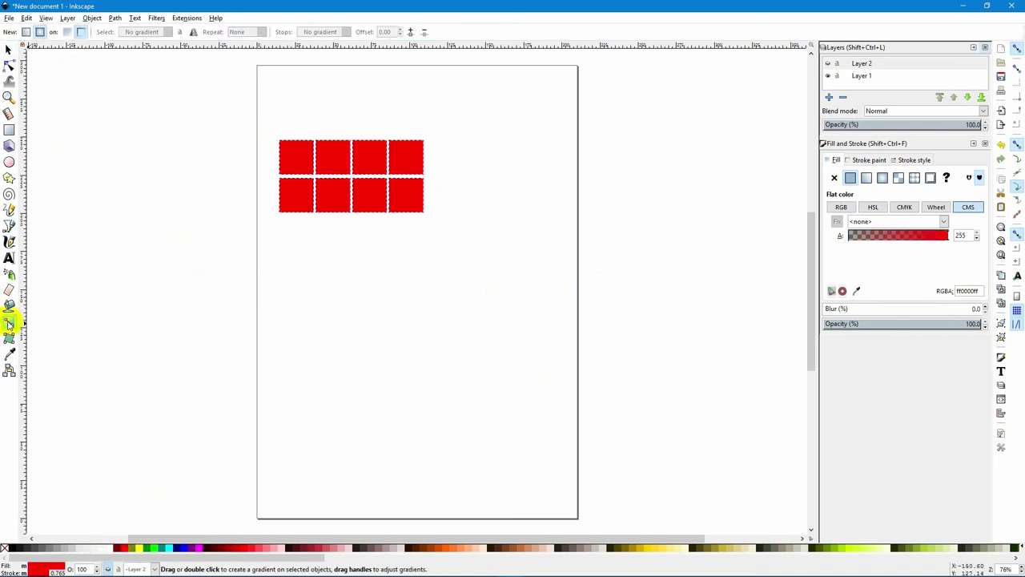
pyautogui.click(68, 31)
pyautogui.moveTo(282, 213); pyautogui.dragTo(423, 141)
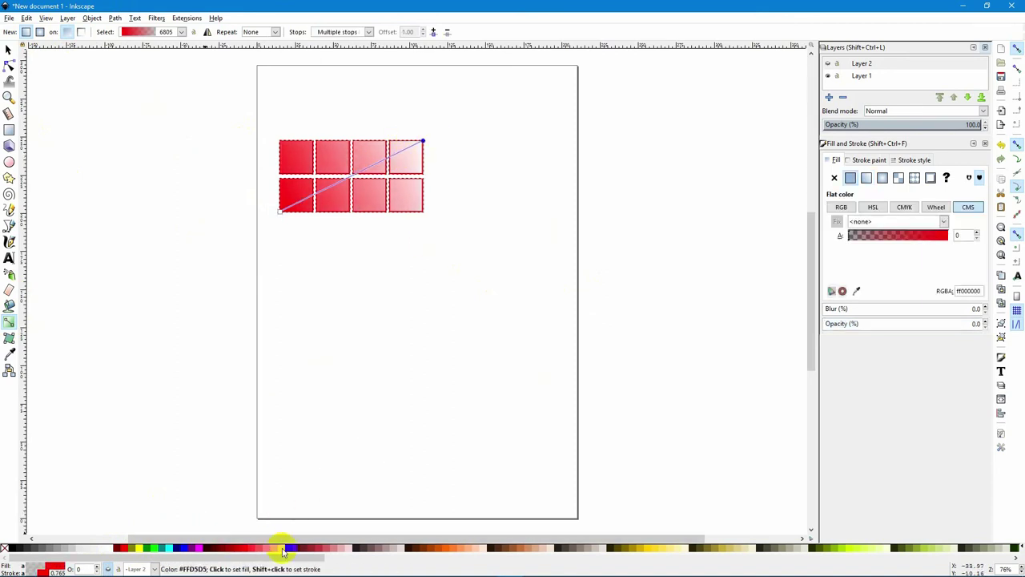
pyautogui.click(136, 548)
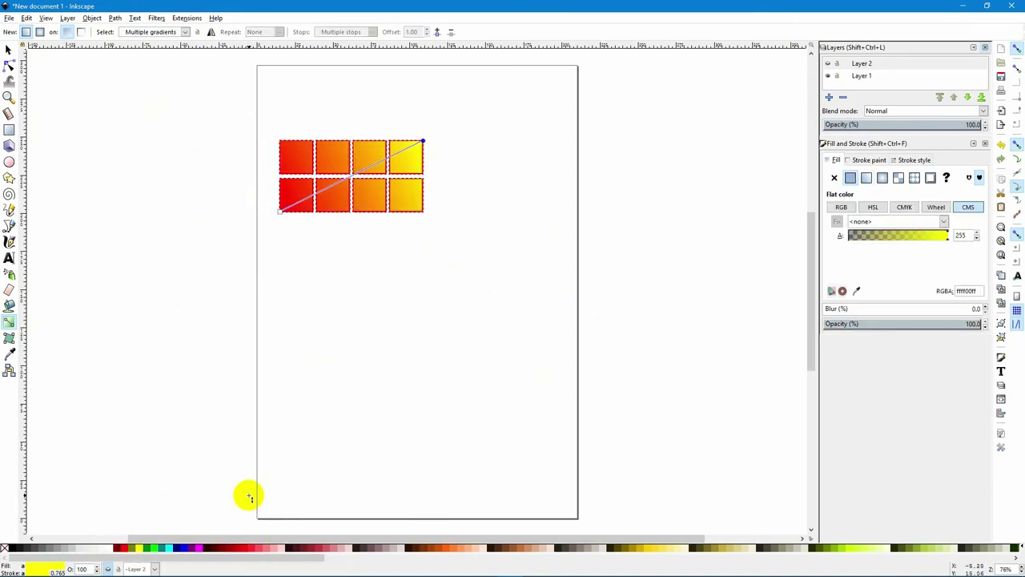
# Step: Delete the eight squares and draw a yellow rectangle about 142 mm by 63 mm on Layer 1
pyautogui.press('Delete')
pyautogui.press('r')
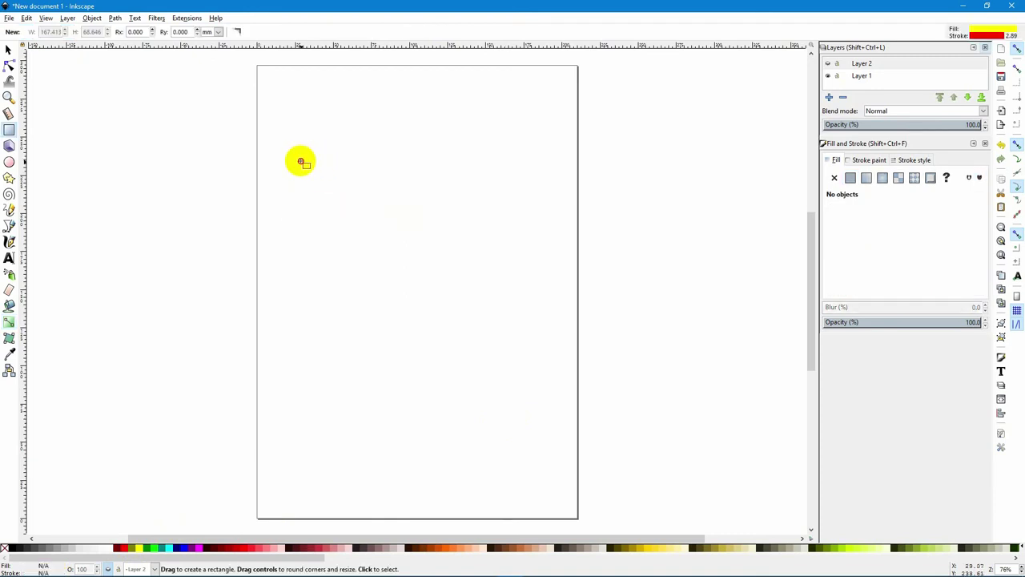
pyautogui.click(327, 204)
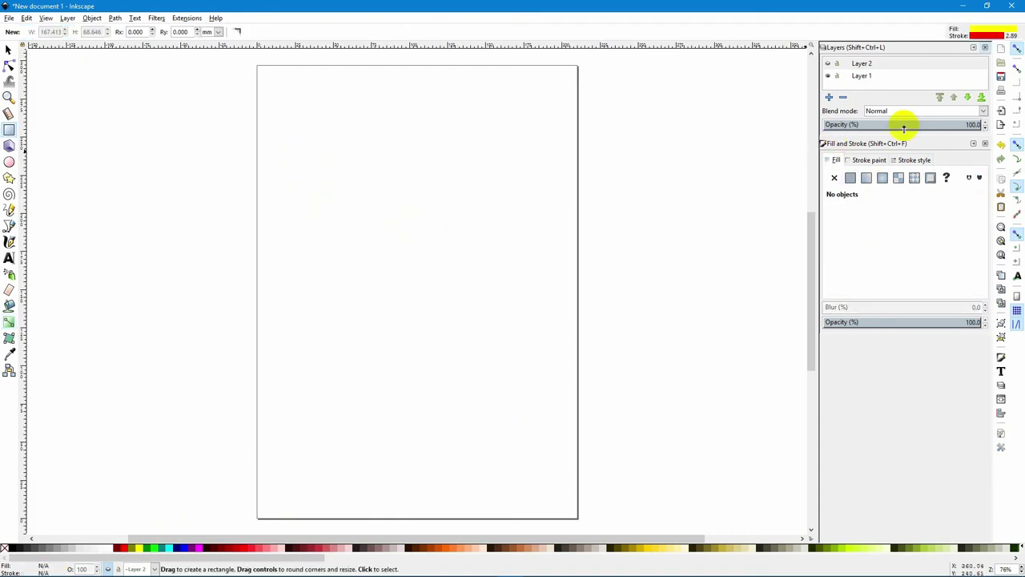
pyautogui.click(854, 78)
pyautogui.moveTo(310, 166); pyautogui.dragTo(526, 260)
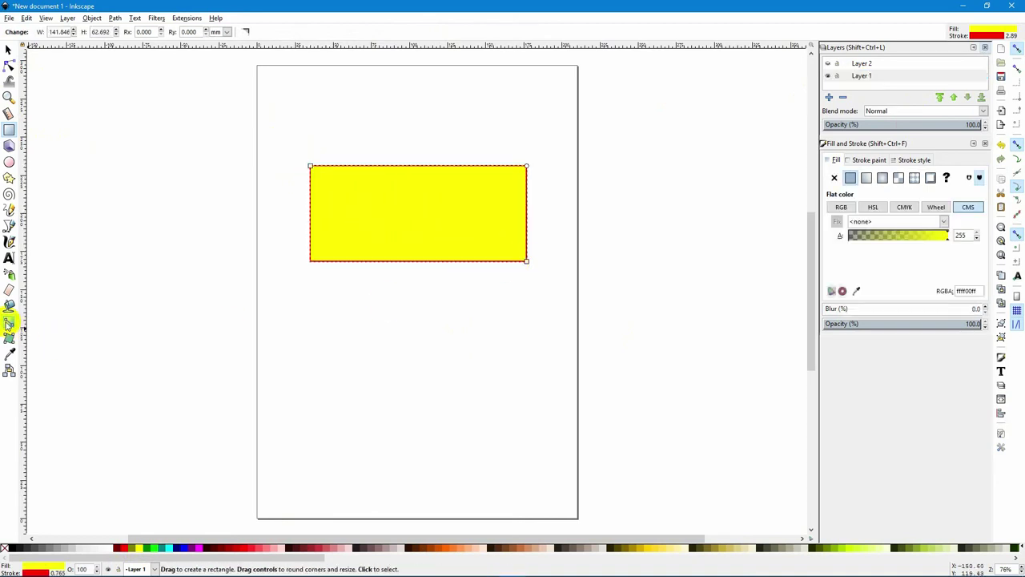
# Step: Give the rectangle a horizontal linear fill gradient that starts about a third of the way across and ends before its far edge
pyautogui.click(9, 322)
pyautogui.moveTo(311, 213); pyautogui.dragTo(461, 227)
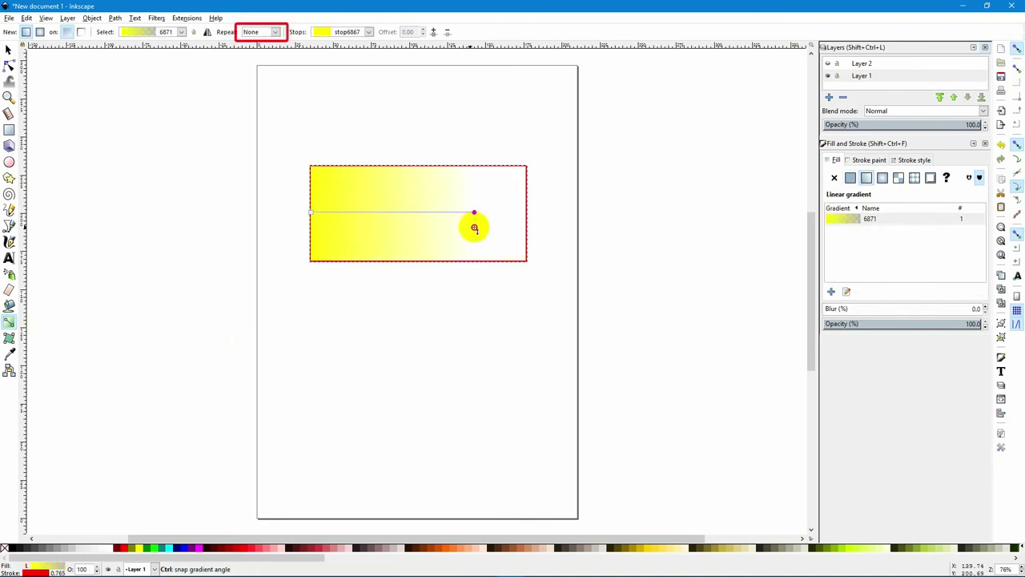
pyautogui.click(309, 215)
pyautogui.moveTo(313, 214); pyautogui.dragTo(380, 213)
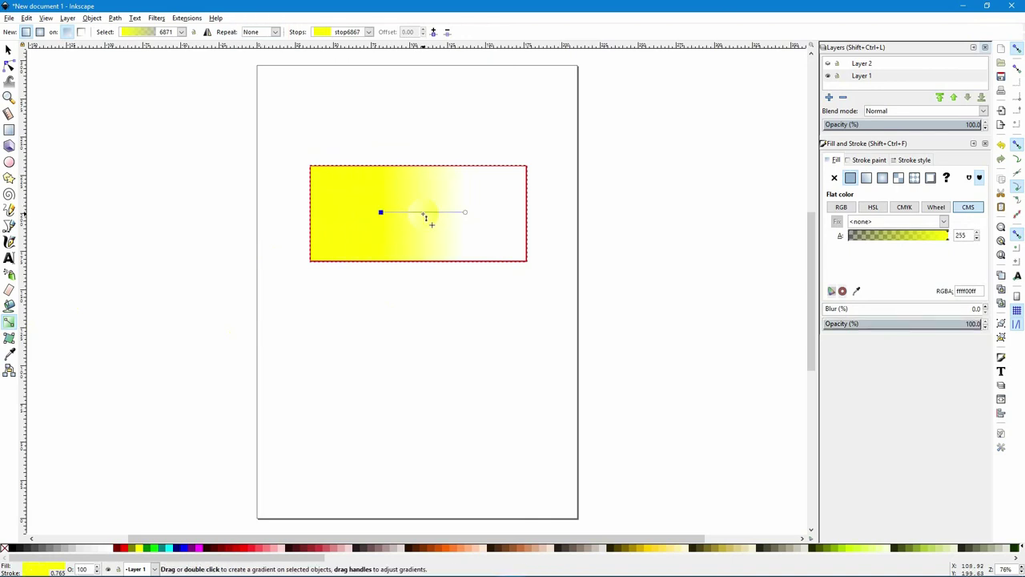
# Step: Add a red gradient stop at offset 0.50 and colour the gradient's end stop green
pyautogui.doubleClick(424, 213)
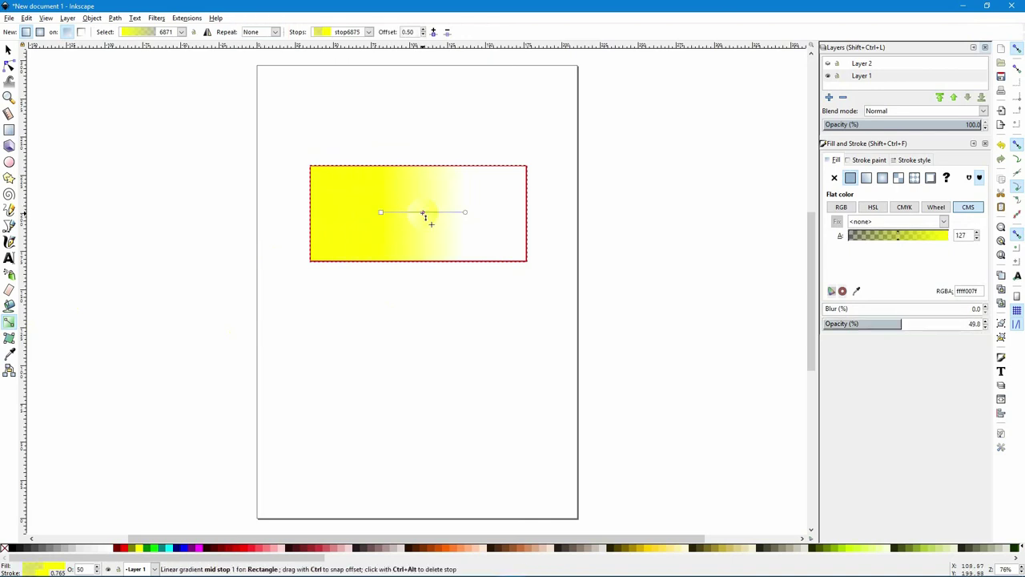
pyautogui.click(128, 549)
pyautogui.click(465, 213)
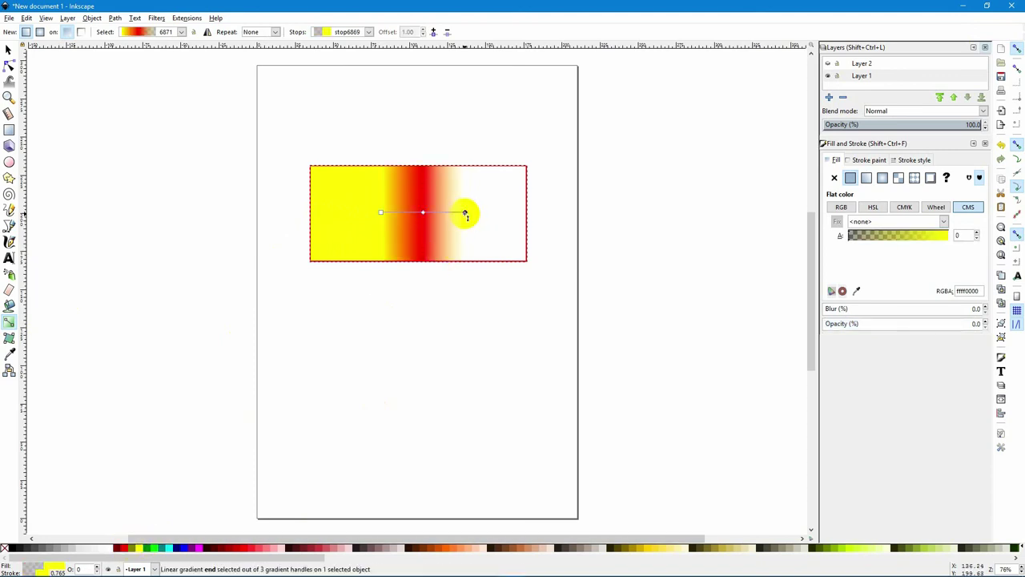
pyautogui.click(152, 548)
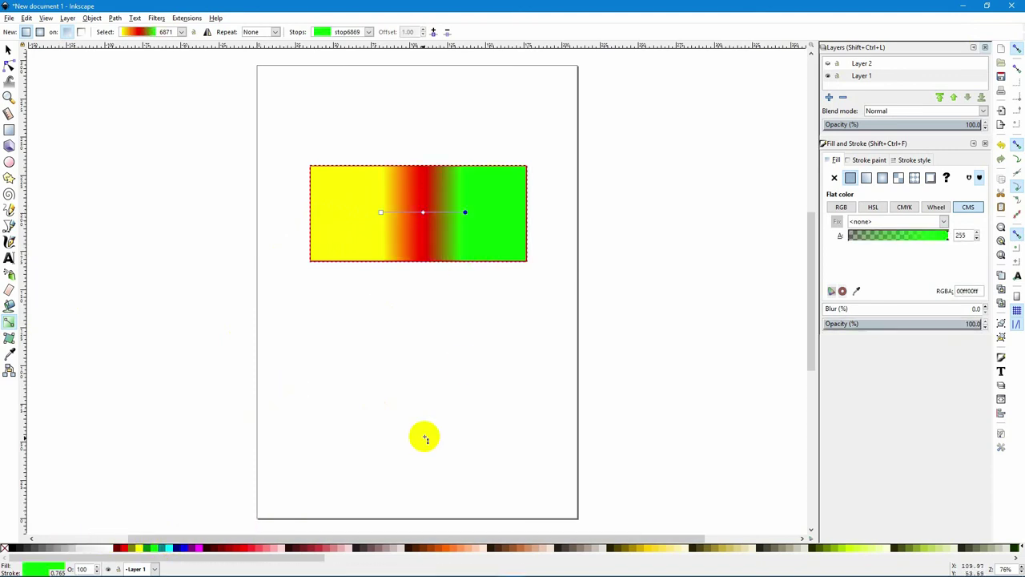
# Step: Set the gradient's repeat mode to Reflected for comparison and finally to Direct
pyautogui.click(340, 213)
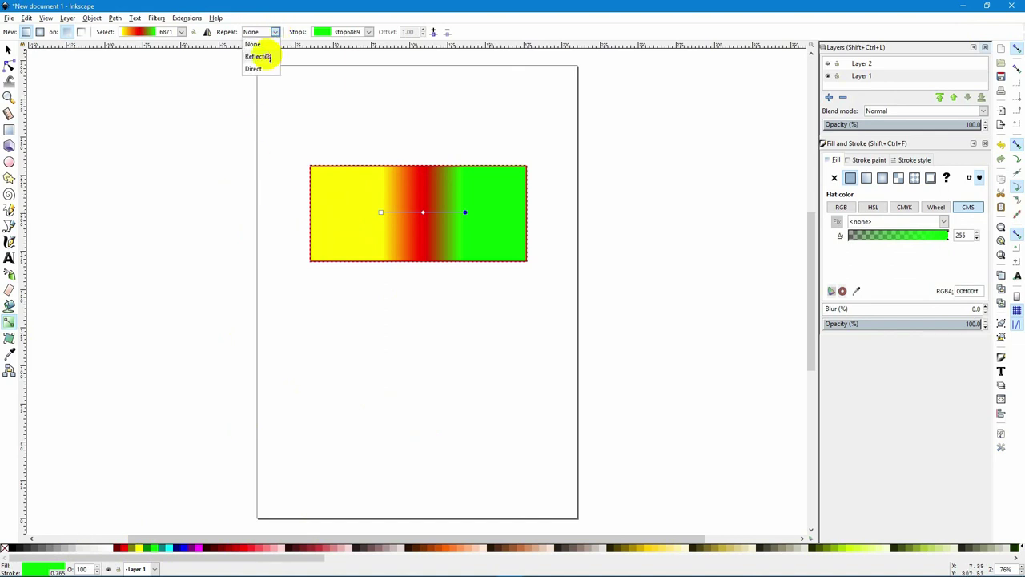
pyautogui.click(268, 56)
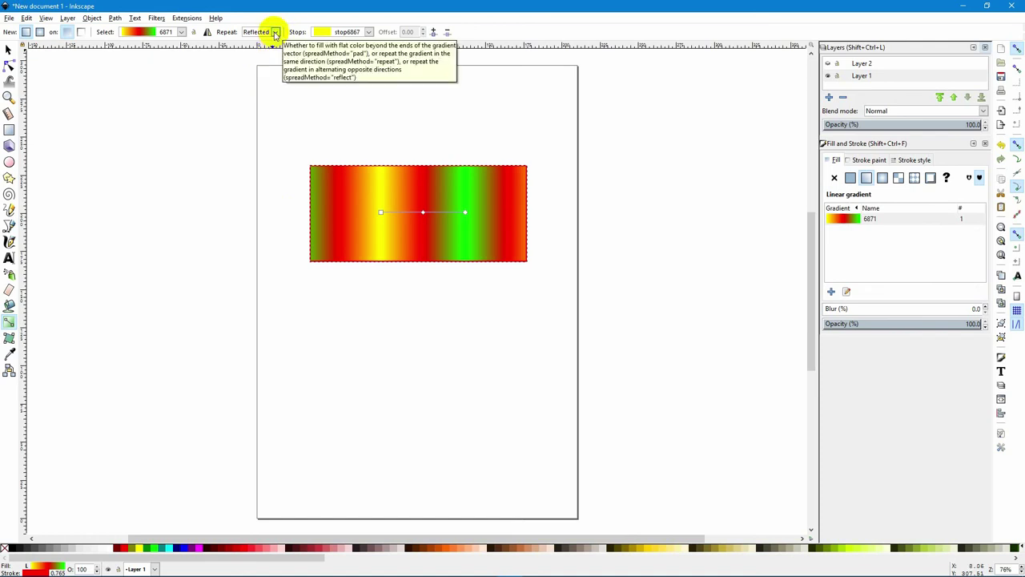
pyautogui.click(275, 33)
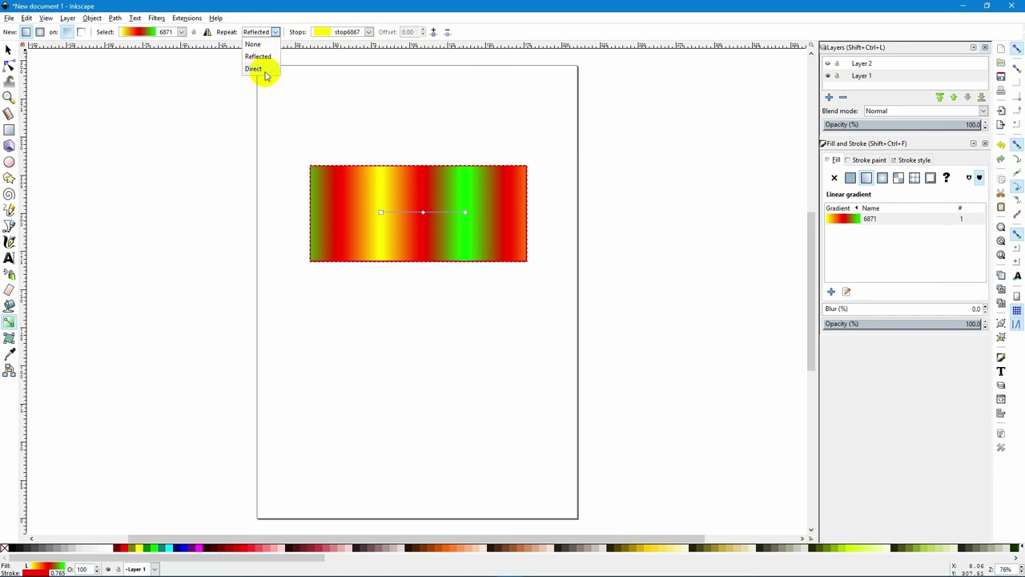
pyautogui.click(255, 69)
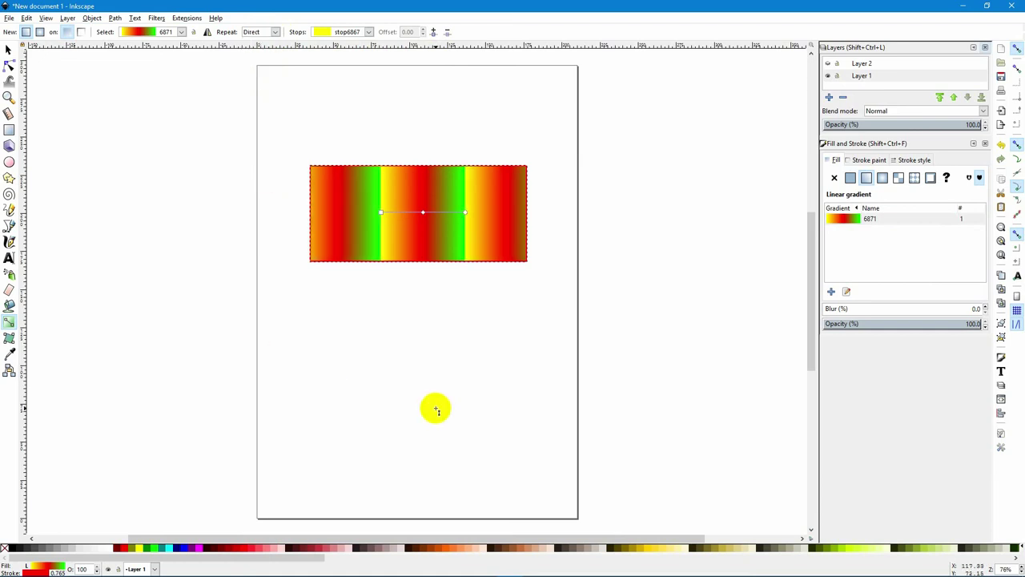